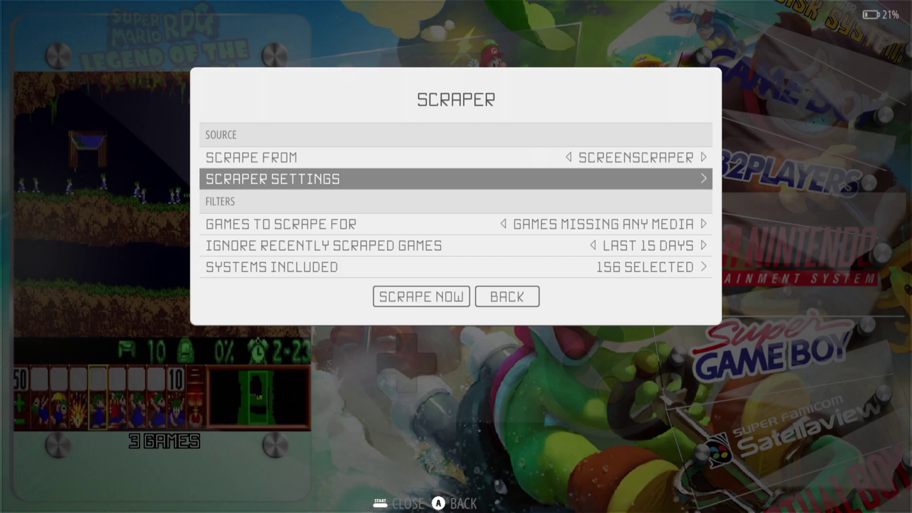
Step: Browse the scraper's Image Source options, leave Mix V1 selected, and open the Box Source choices
key("Return")
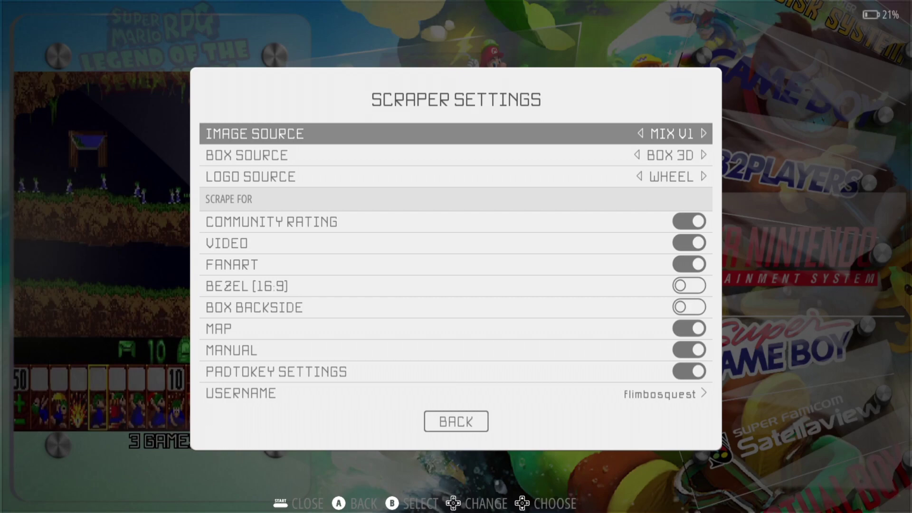
key("Return")
key("Up")
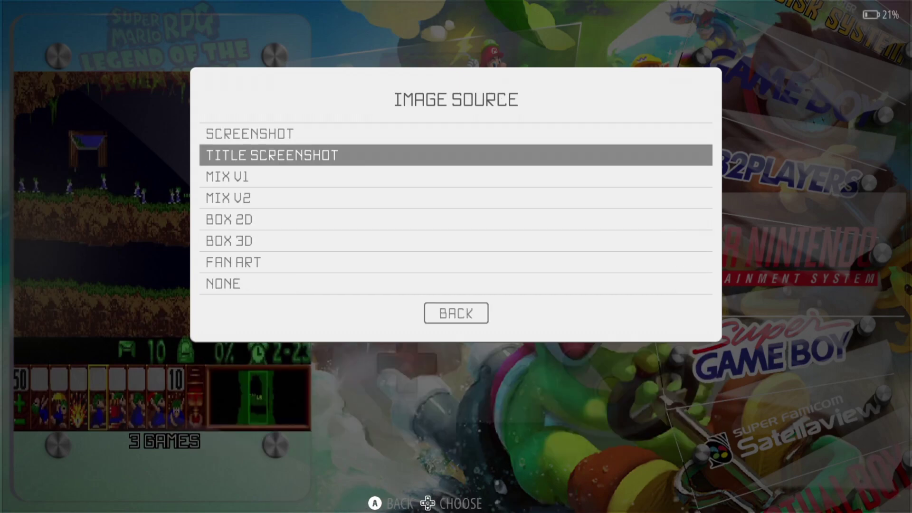
key("Down")
key("Down")
key("Down")
key("Up")
key("Up")
key("Up")
key("Escape")
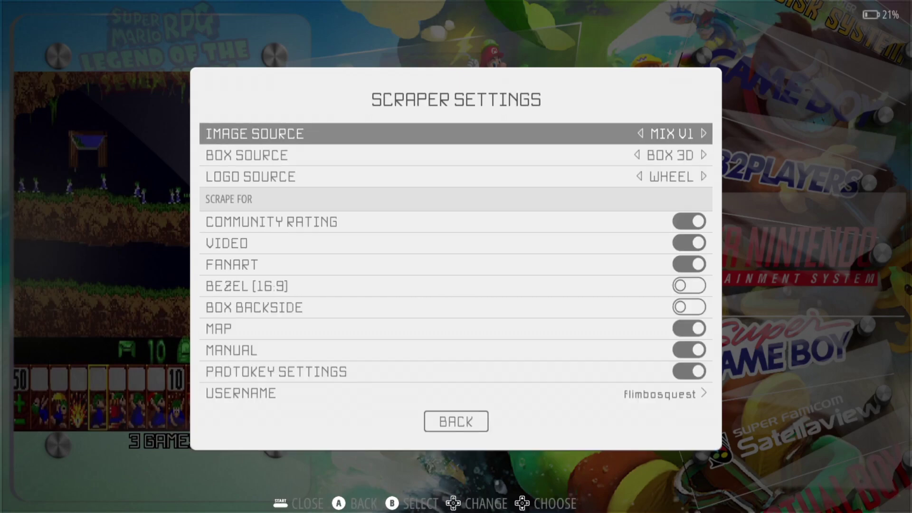
key("Down")
key("Return")
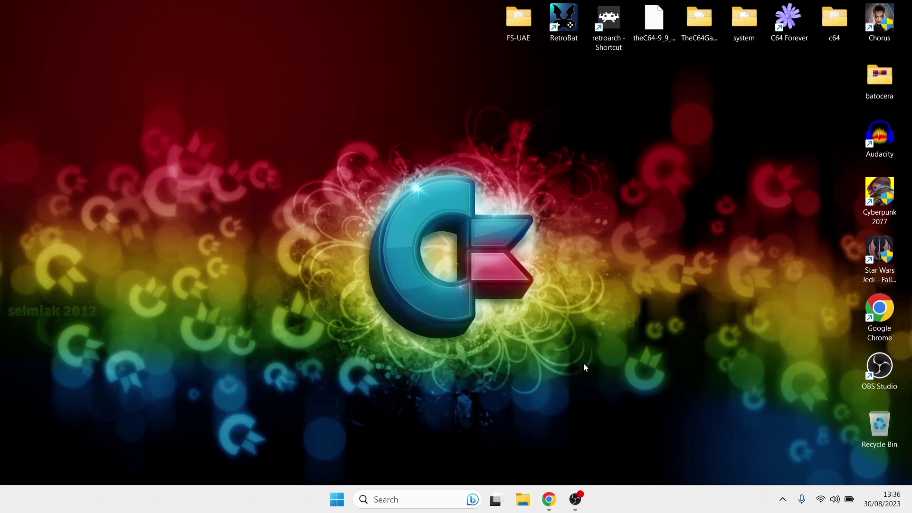
Step: Download the Windows build of Skraper (Skraper-1.1.1.7z) from skraper.net's download section
left_click(549, 499)
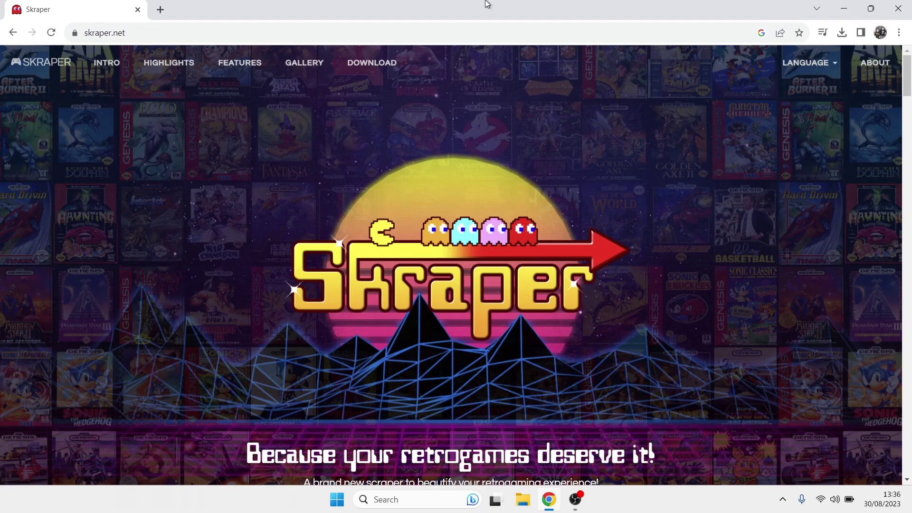
left_click_drag(909, 68, 910, 15)
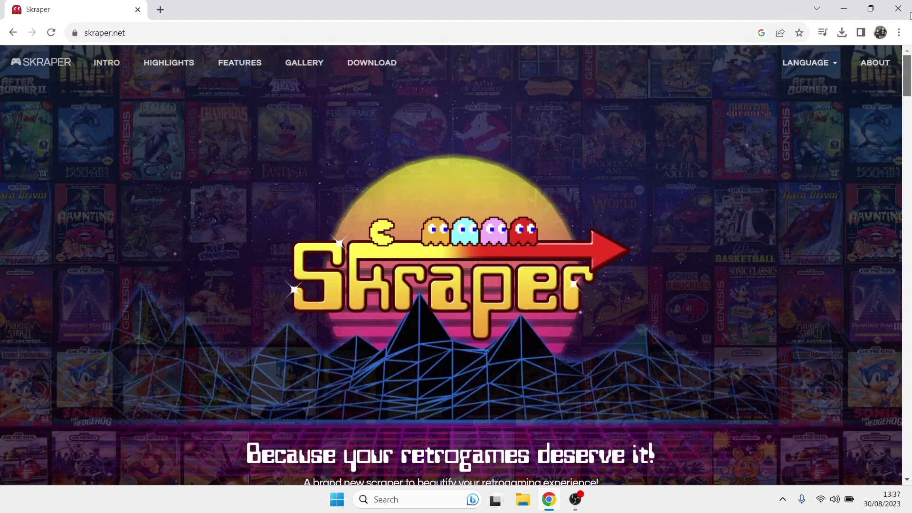
left_click(373, 63)
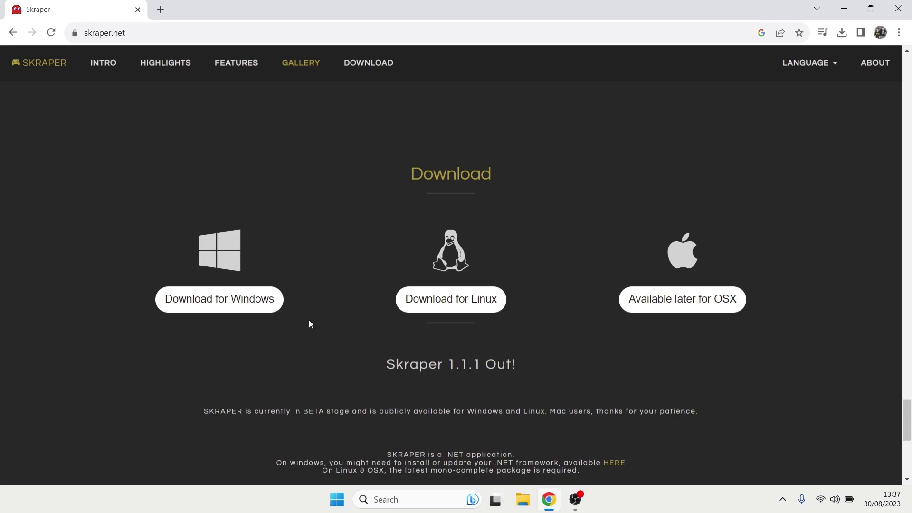
left_click(215, 301)
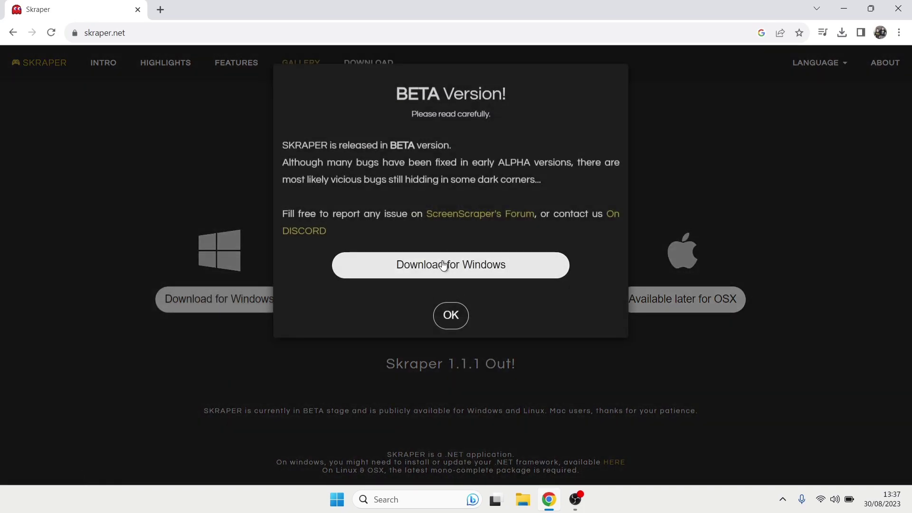
left_click(443, 268)
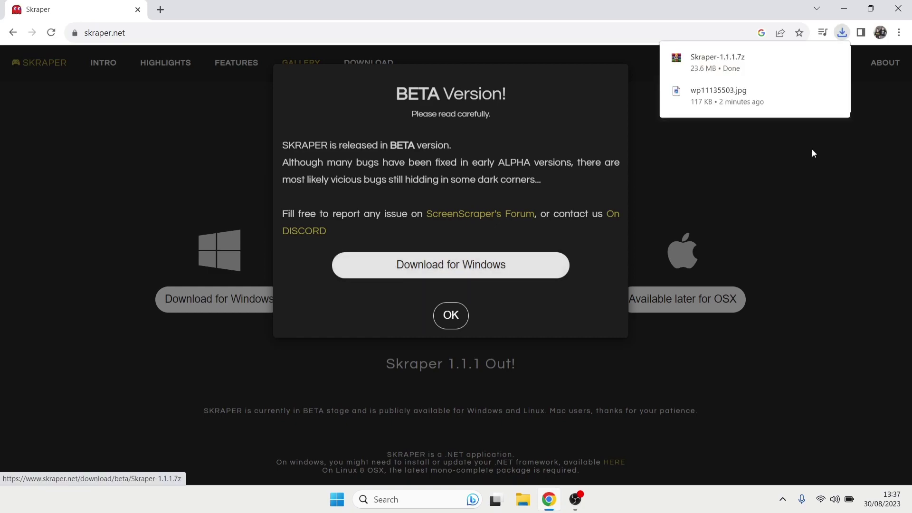
Step: Open the Skraper archive in WinRAR and create a new desktop folder named skraper
left_click(700, 67)
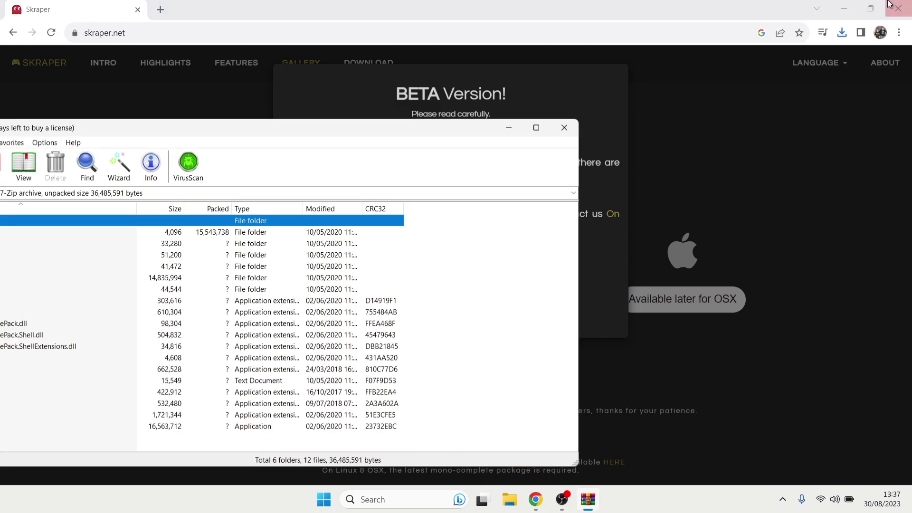
left_click(844, 9)
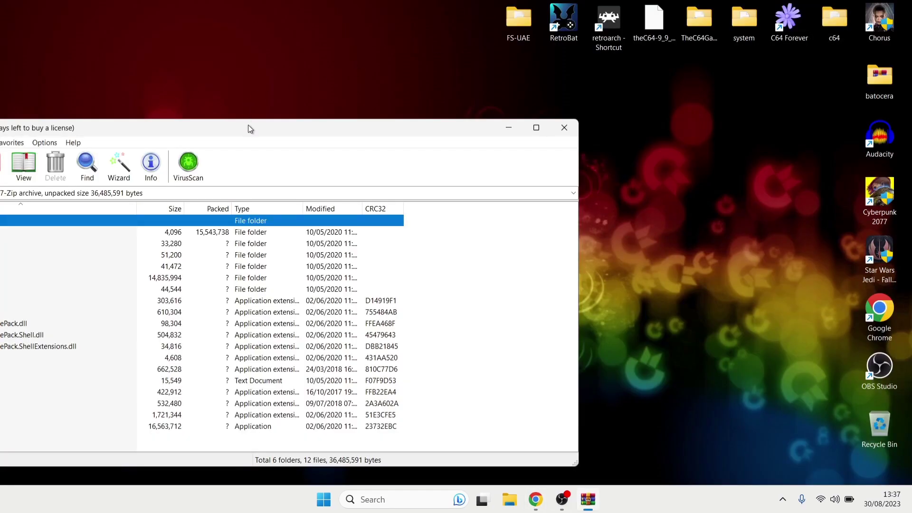
left_click_drag(248, 125, 625, 90)
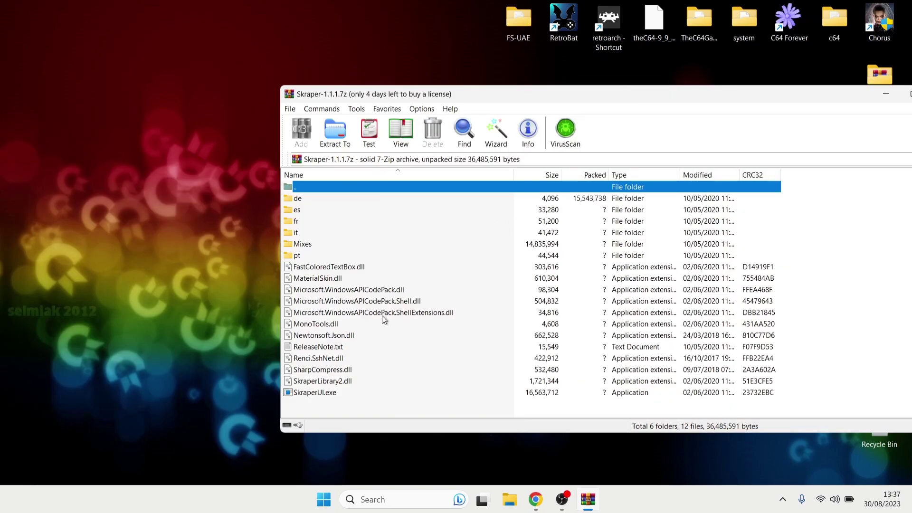
right_click(95, 132)
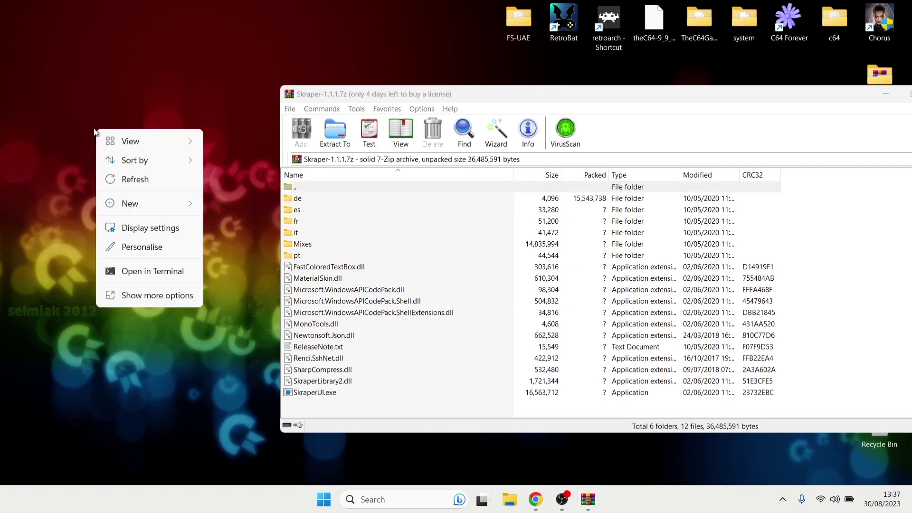
mouse_move(141, 205)
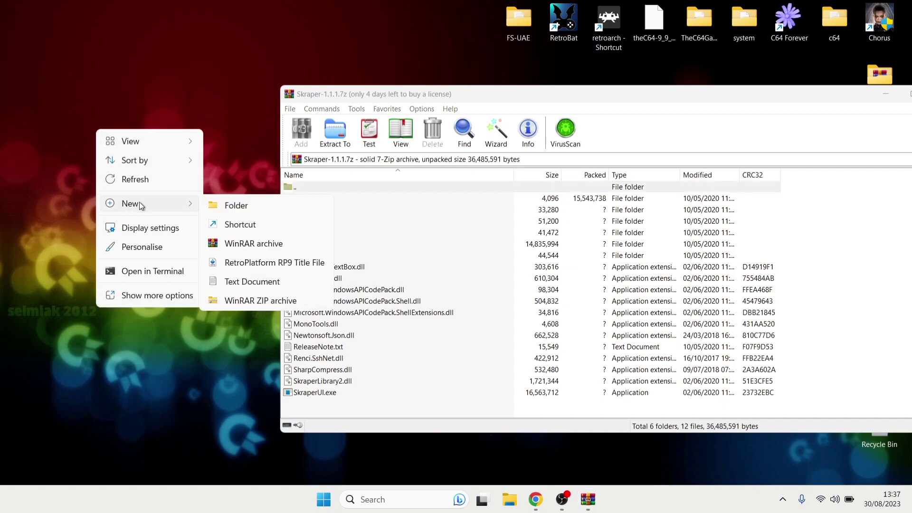
left_click(259, 204)
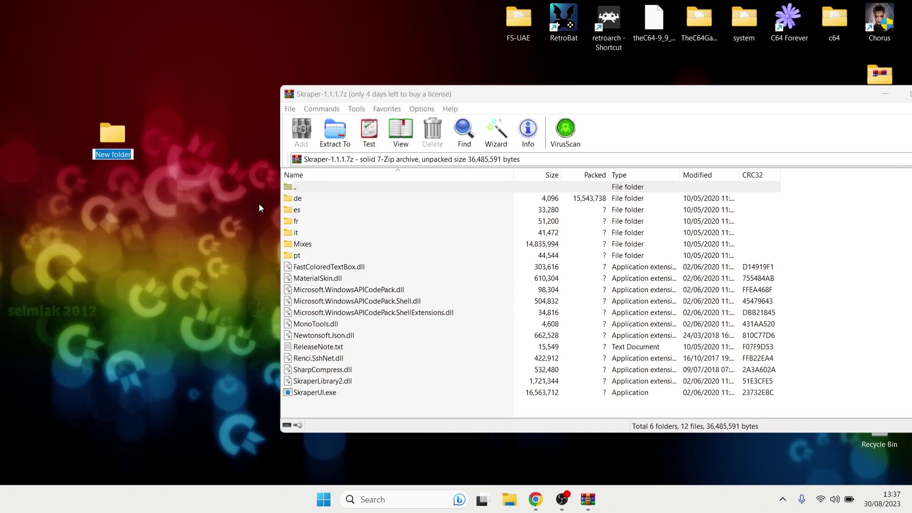
type("skraper")
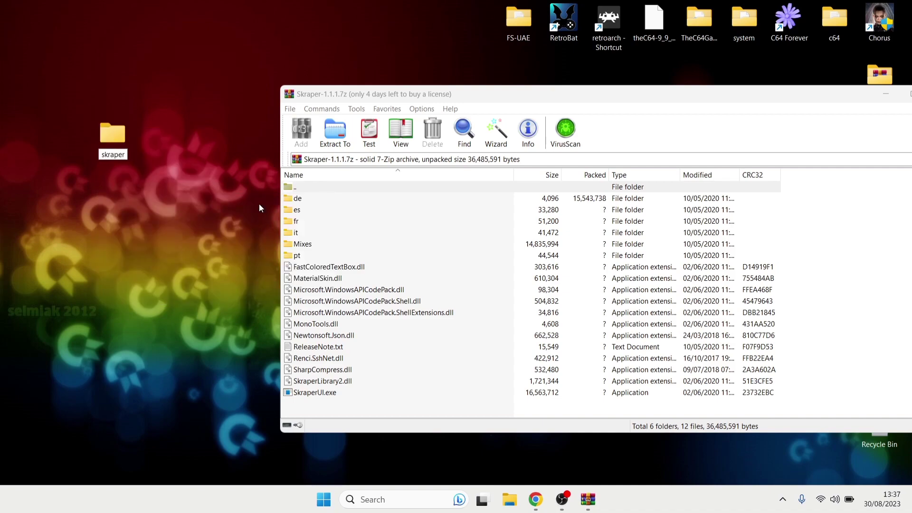
key("Return")
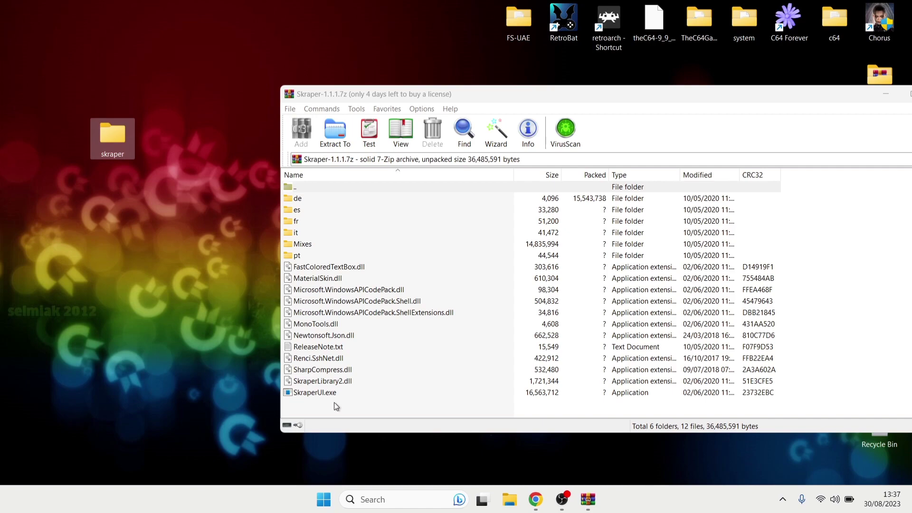
Step: Extract all of the archive's files and folders into the skraper folder
left_click_drag(334, 404, 226, 192)
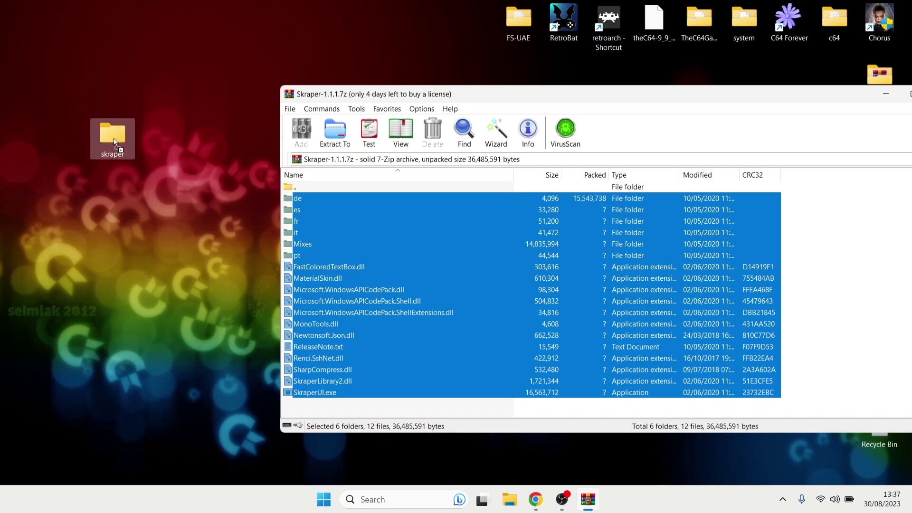
left_click_drag(115, 137, 115, 138)
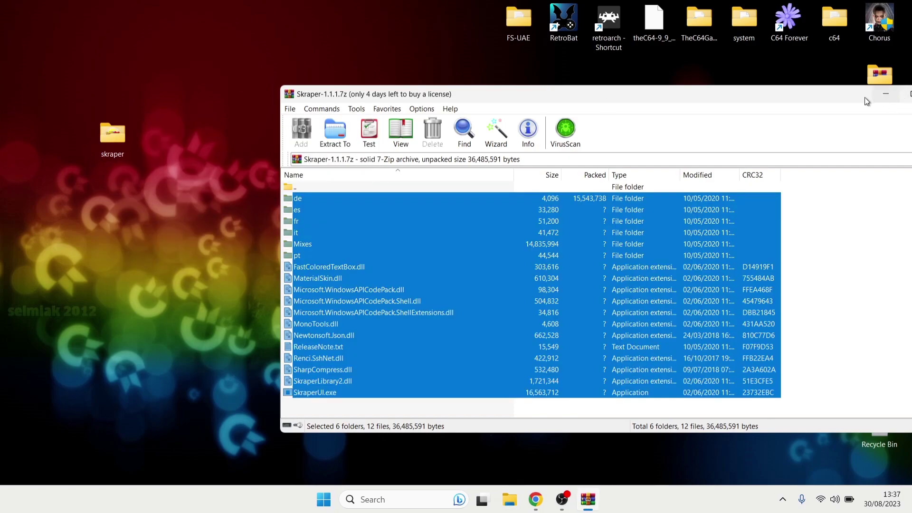
left_click_drag(854, 101, 632, 109)
Step: Close WinRAR, launch SkraperUI.exe from the skraper folder, and bring Chrome back to the front
left_click(719, 95)
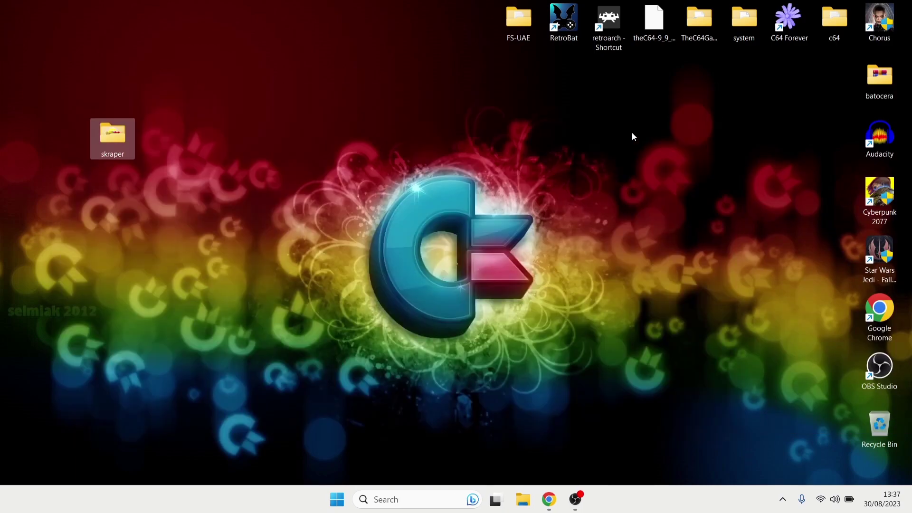
double_click(105, 136)
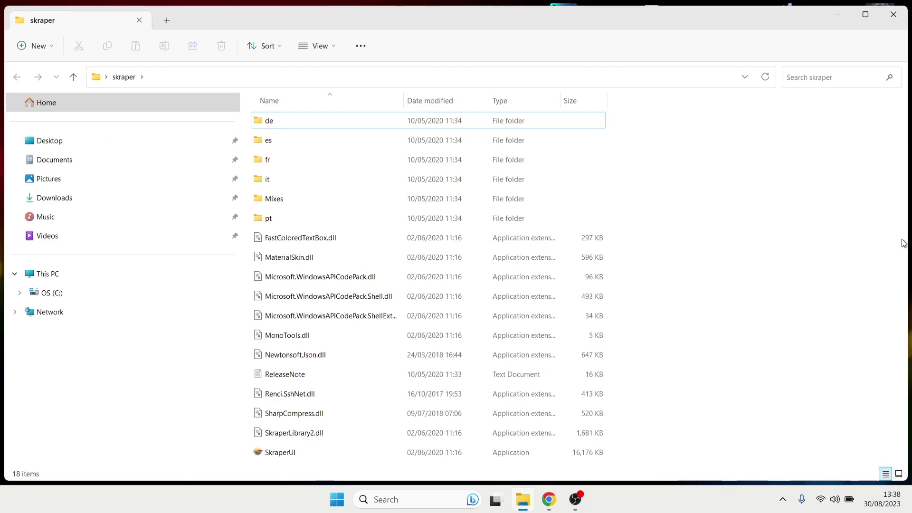
left_click(413, 451)
double_click(413, 454)
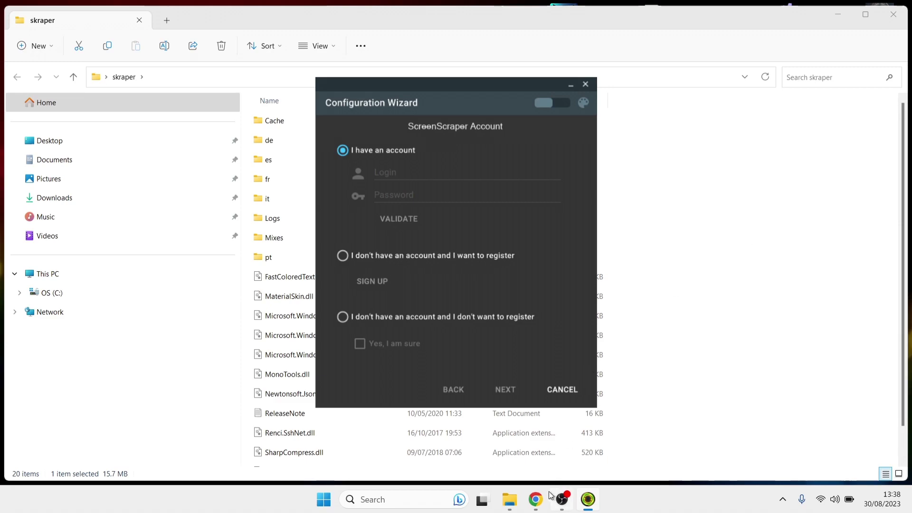
left_click(535, 500)
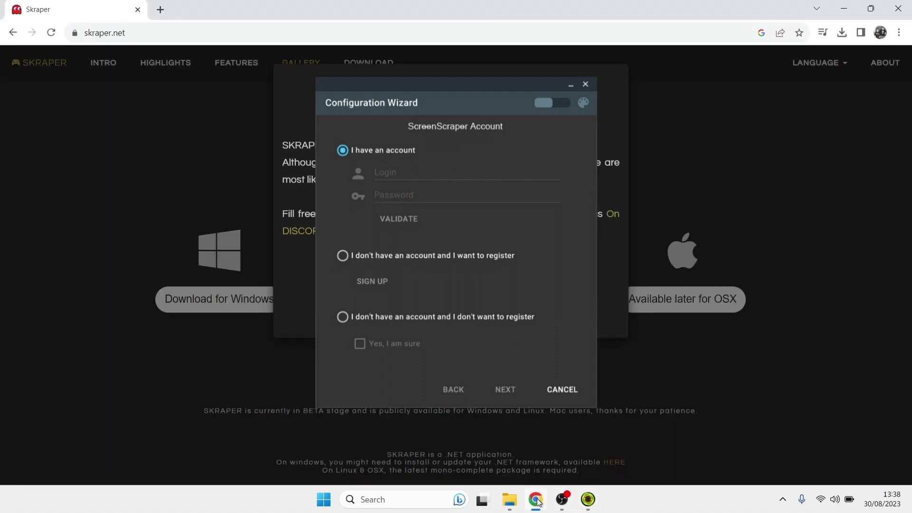
Step: Load screenscraper.fr in a new tab and scroll down to its Register form
left_click(160, 9)
type("screenscraper.fr")
key("Return")
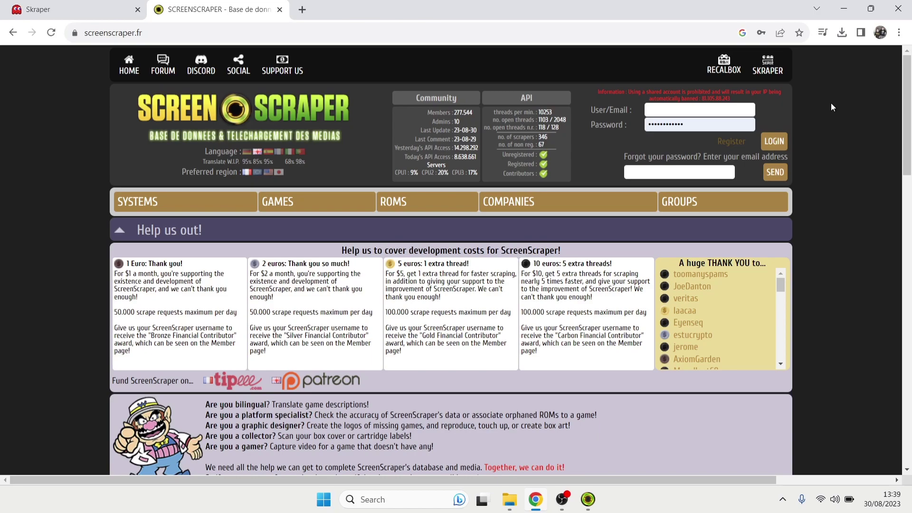
left_click(727, 143)
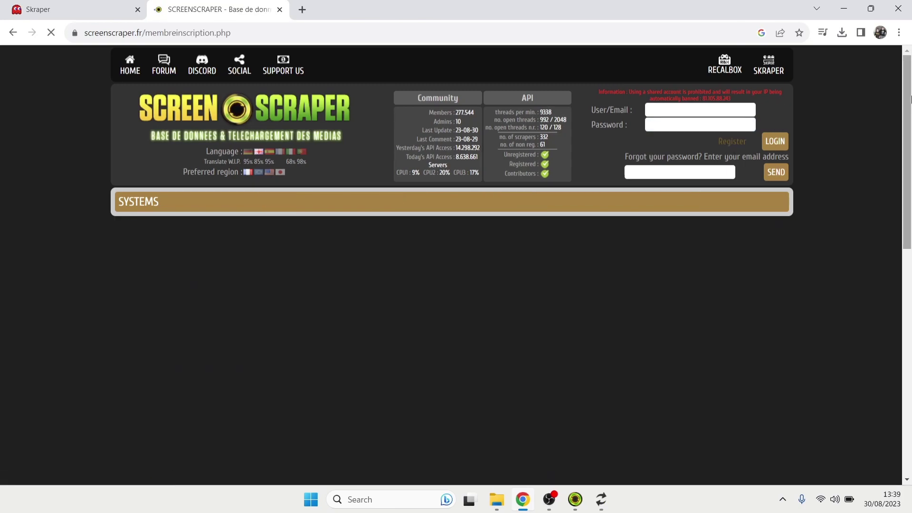
scroll(909, 146, "down", 2)
scroll(909, 147, "down", 5)
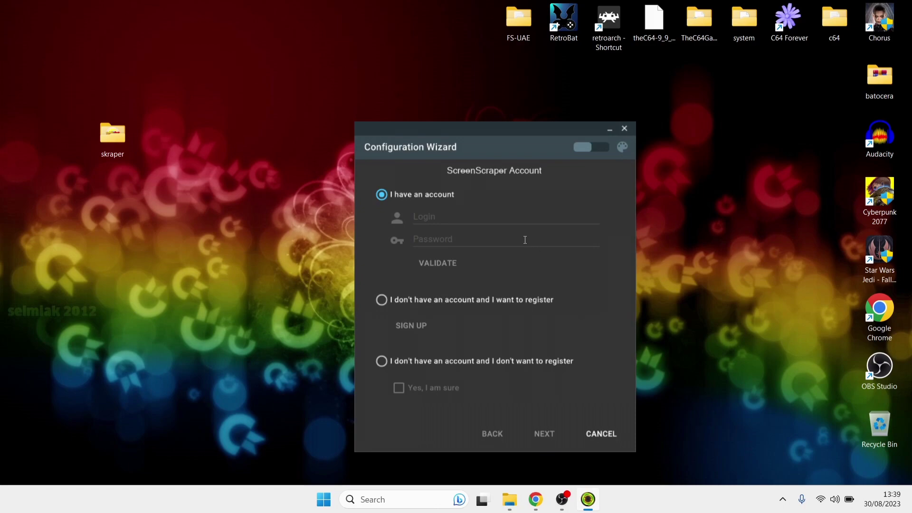
Step: Enter and validate the ScreenScraper login credentials, enabling 6 scrape engines, then proceed to resource loading
left_click(561, 220)
type("R")
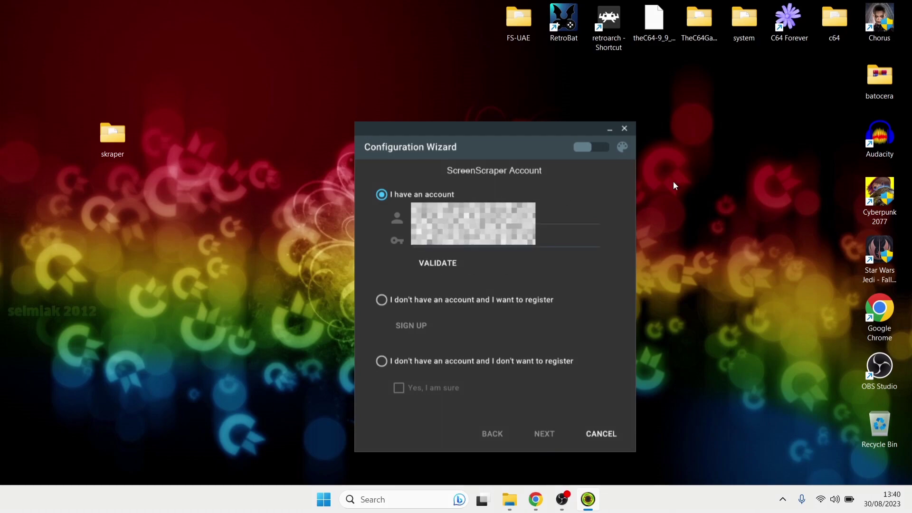
left_click(443, 266)
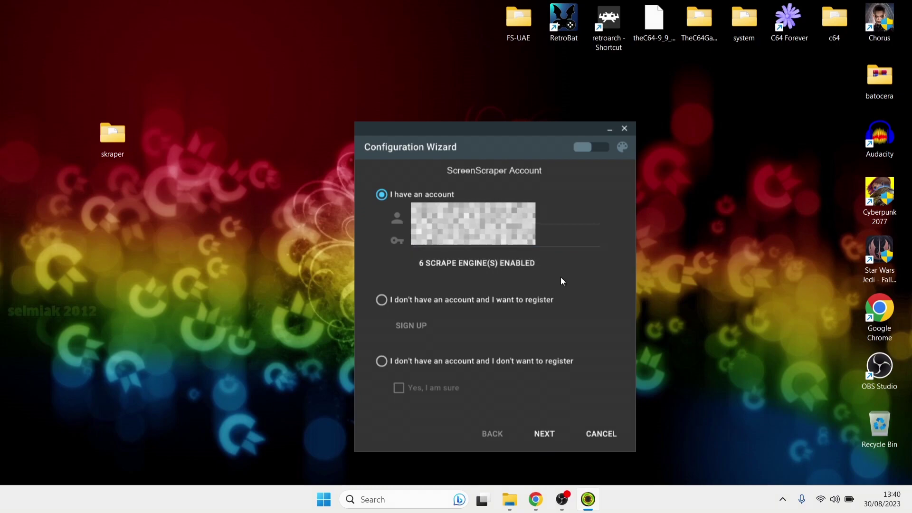
left_click(540, 435)
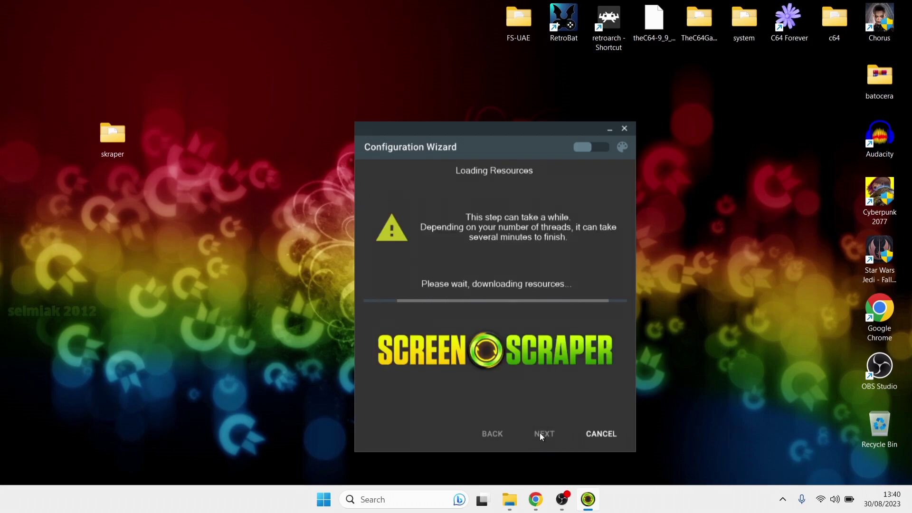
Step: Move the Configuration Wizard up and left while resources download
left_click_drag(470, 133, 441, 107)
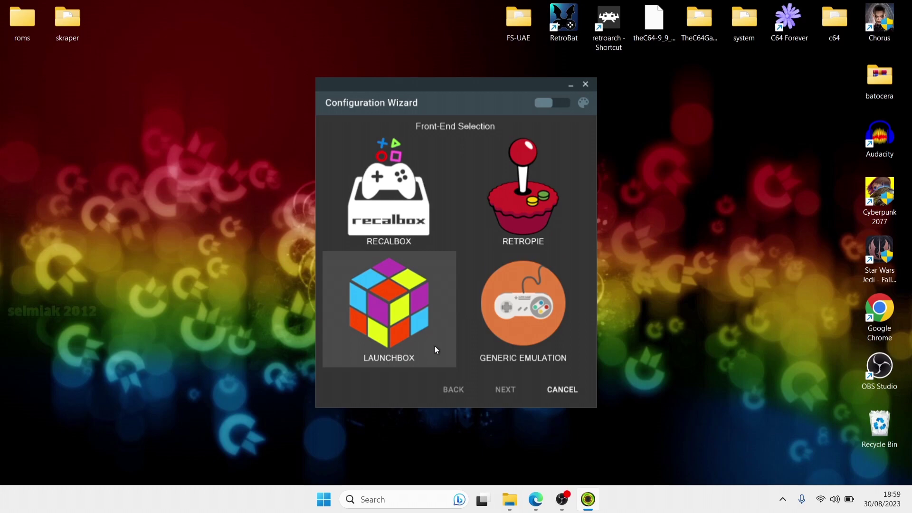
Step: Select Generic Emulation as the front end and continue to Game & Roms
left_click(536, 320)
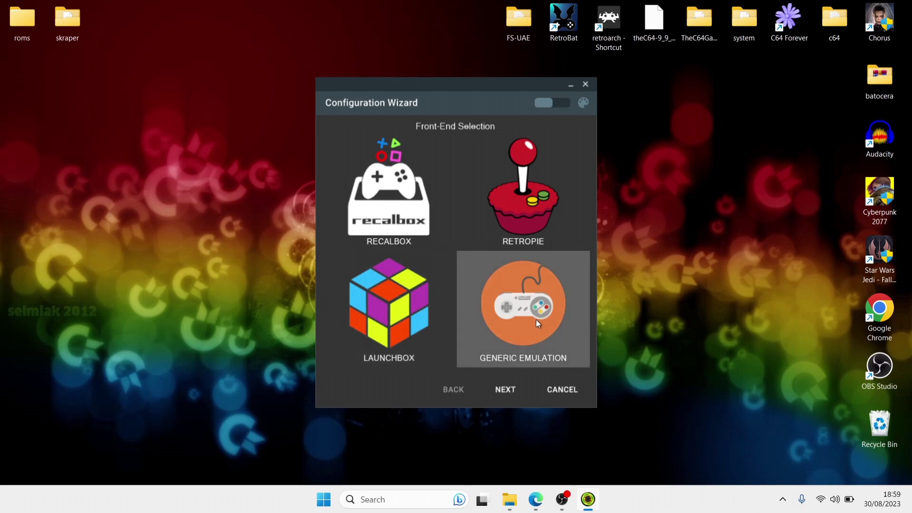
left_click(495, 390)
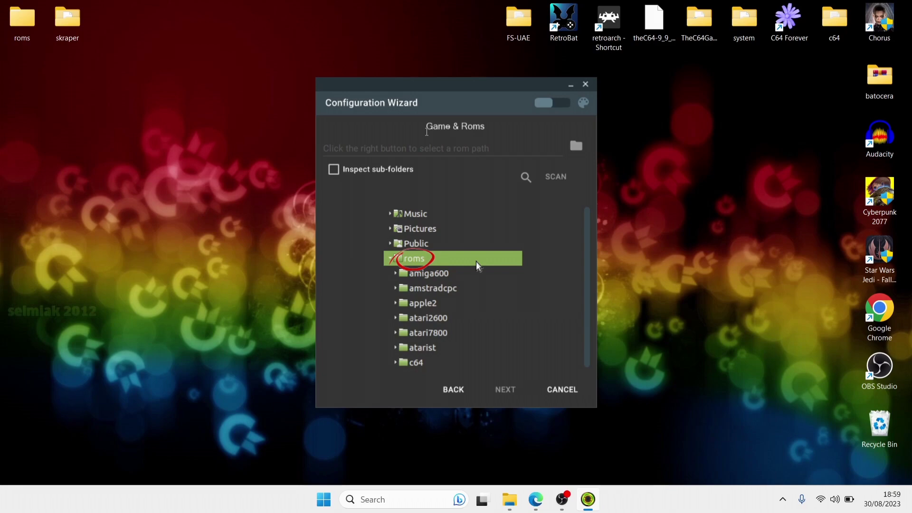
double_click(27, 29)
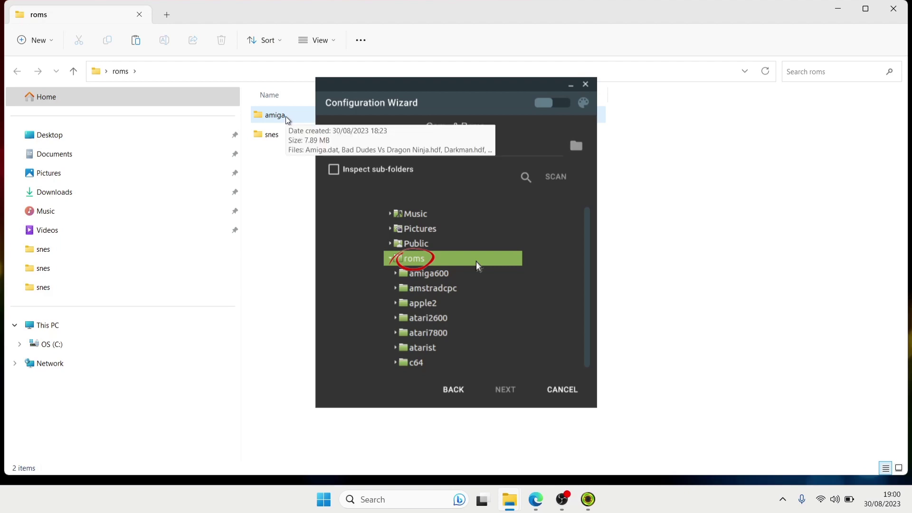
double_click(285, 116)
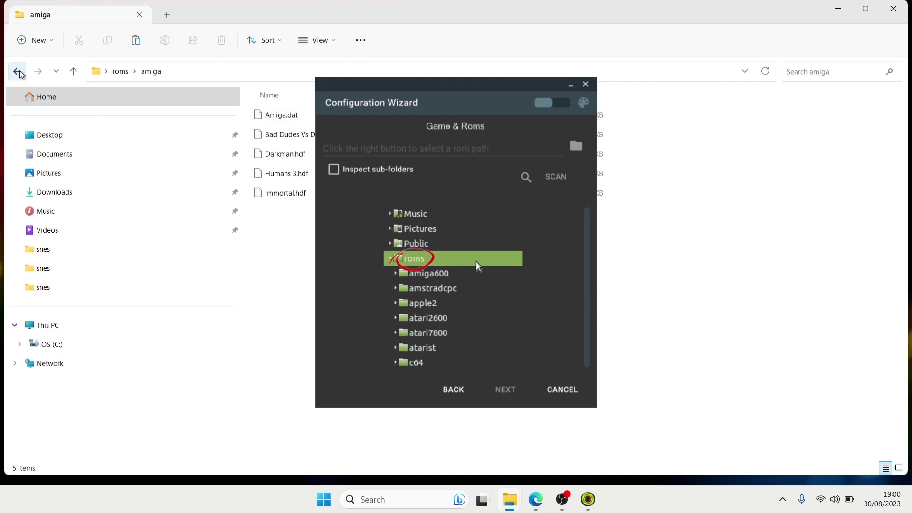
left_click(18, 72)
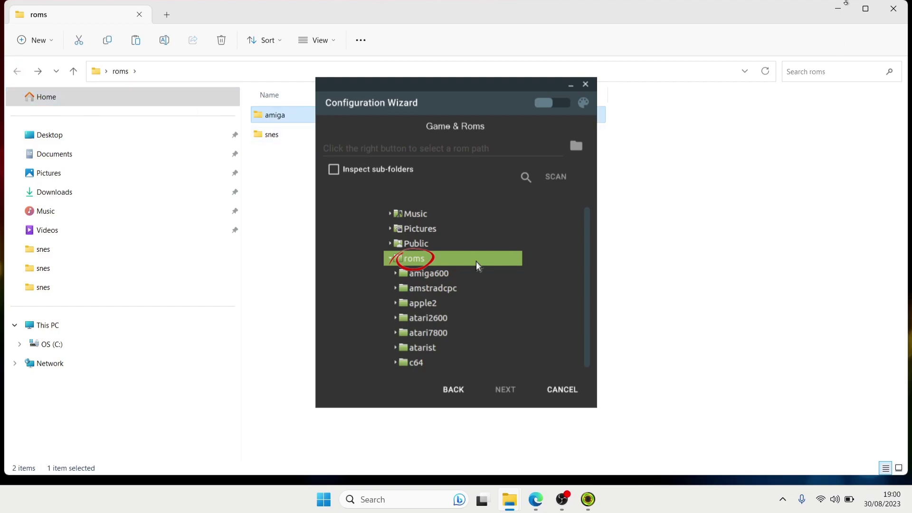
left_click(846, 2)
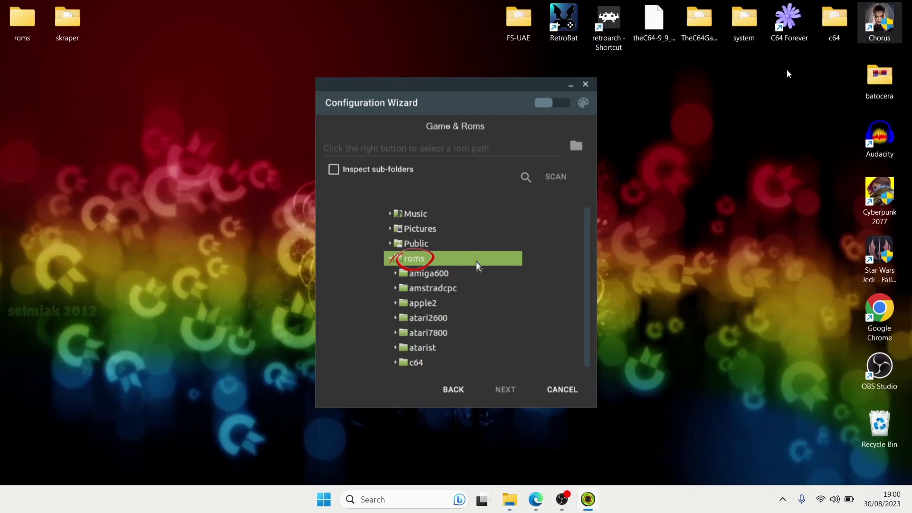
Step: Set Desktop\roms as the ROM folder with Inspect sub-folders ticked, then finish the wizard
left_click(578, 151)
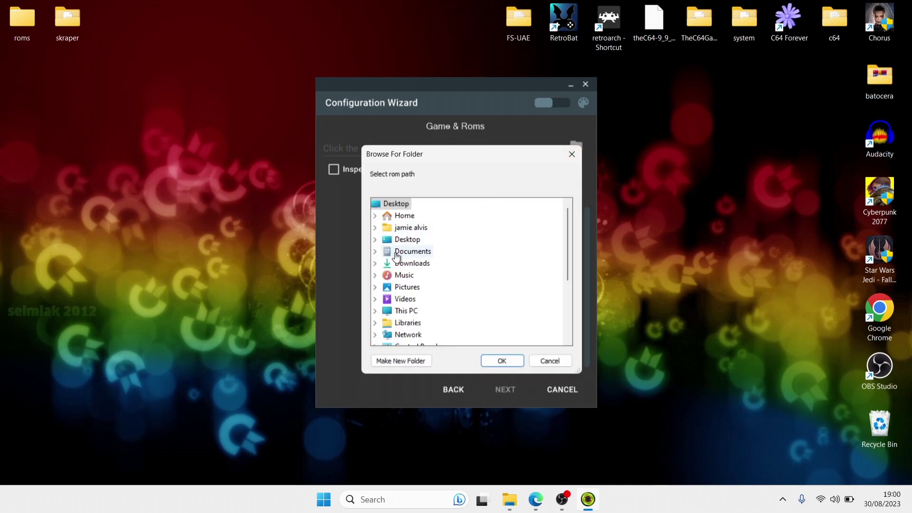
double_click(402, 240)
double_click(412, 288)
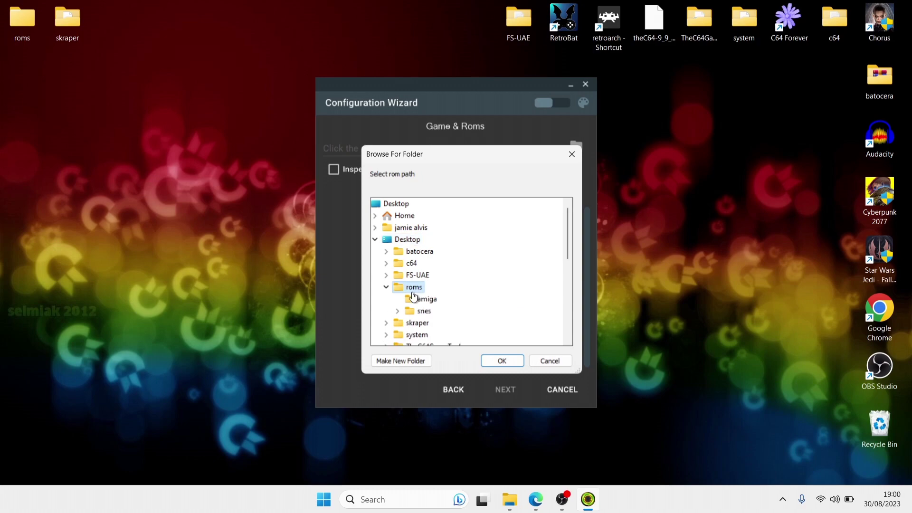
left_click(490, 360)
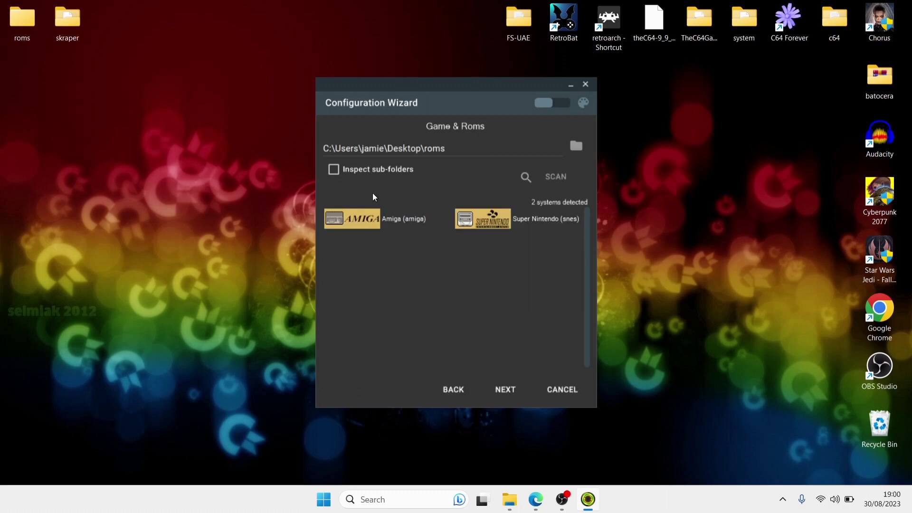
left_click(334, 173)
left_click(499, 388)
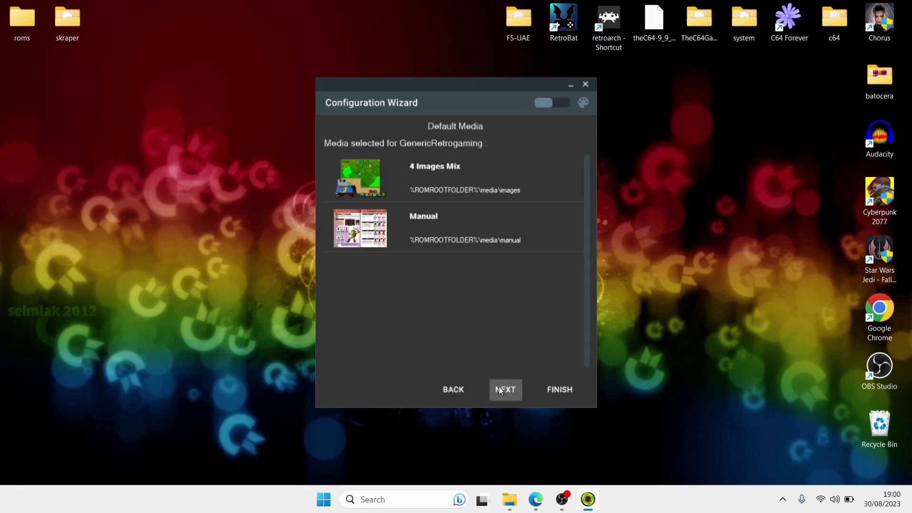
left_click(498, 390)
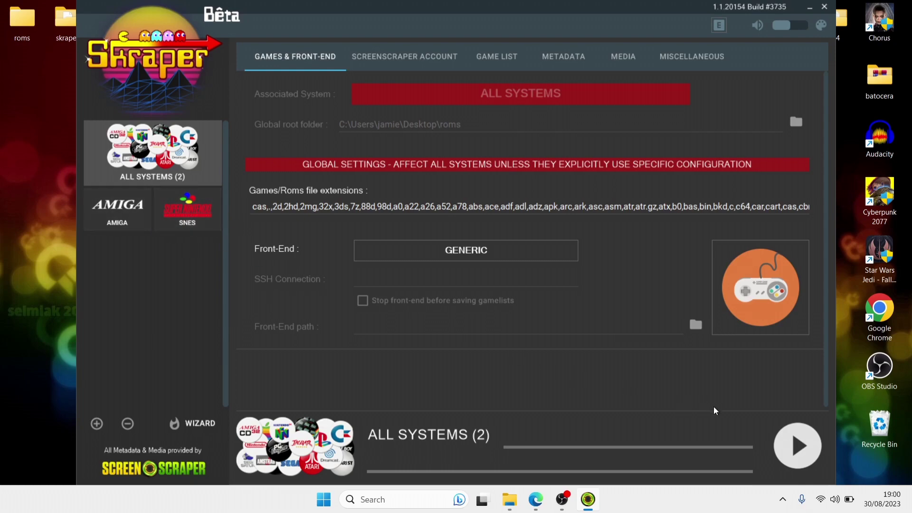
Step: Scrape all systems, confirming the prompt, then return to settings once all 7 games finish
left_click(779, 442)
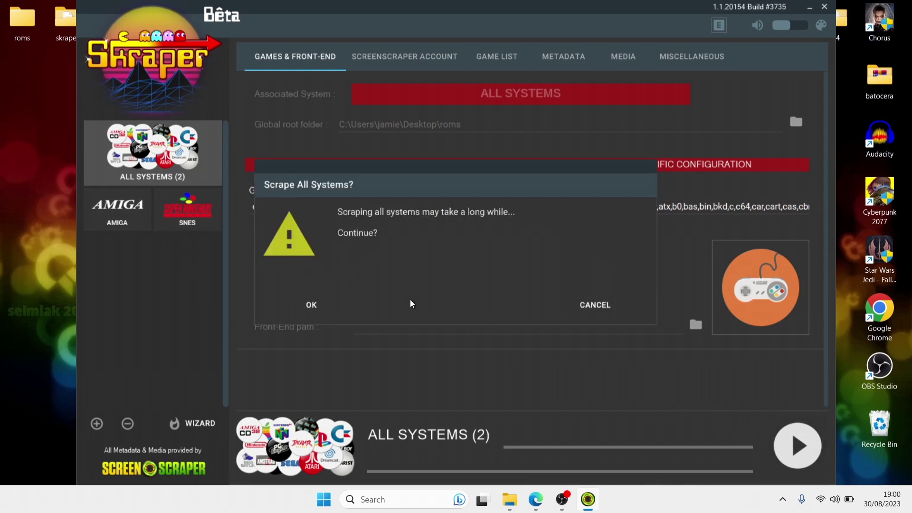
left_click(317, 306)
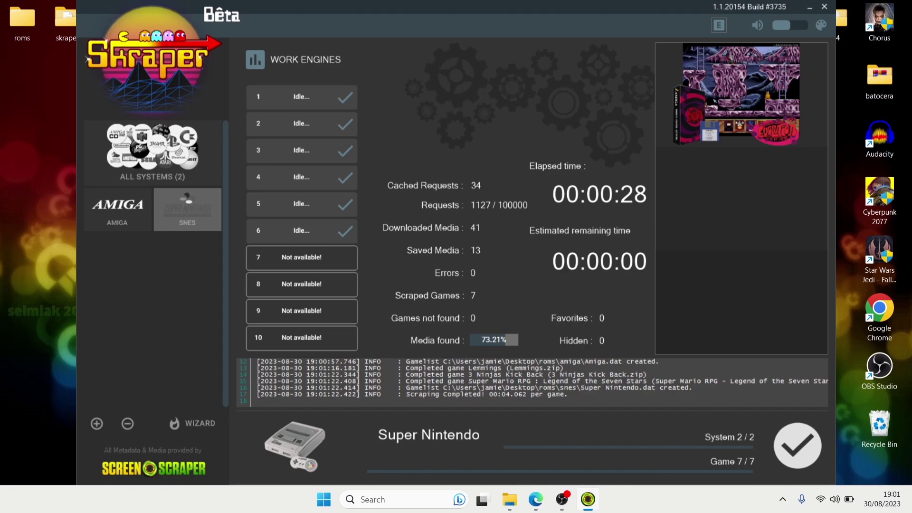
left_click(786, 440)
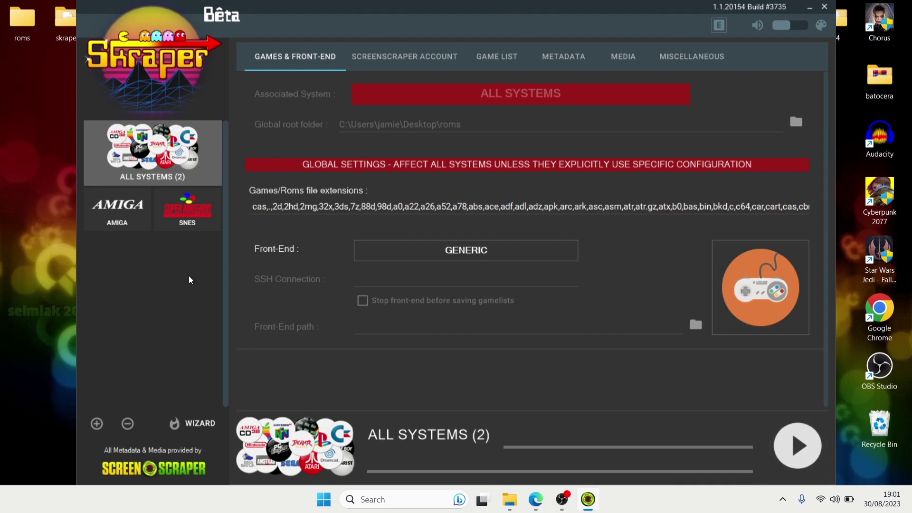
Step: Browse to roms > amiga > media > images to check the scraped Amiga artwork
double_click(19, 28)
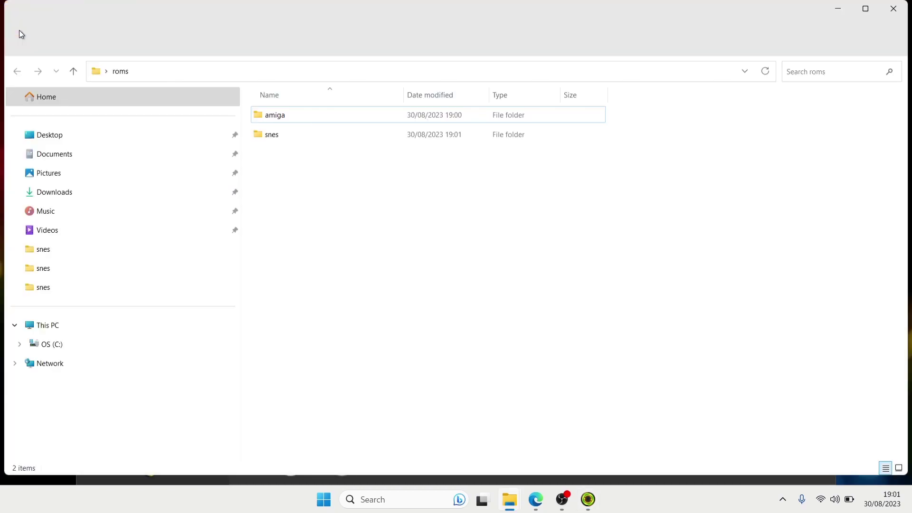
double_click(269, 124)
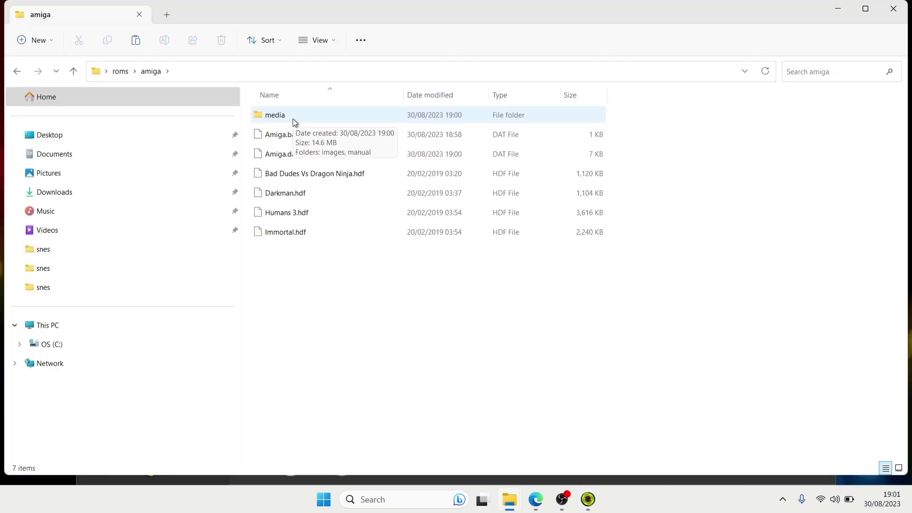
double_click(293, 119)
double_click(287, 115)
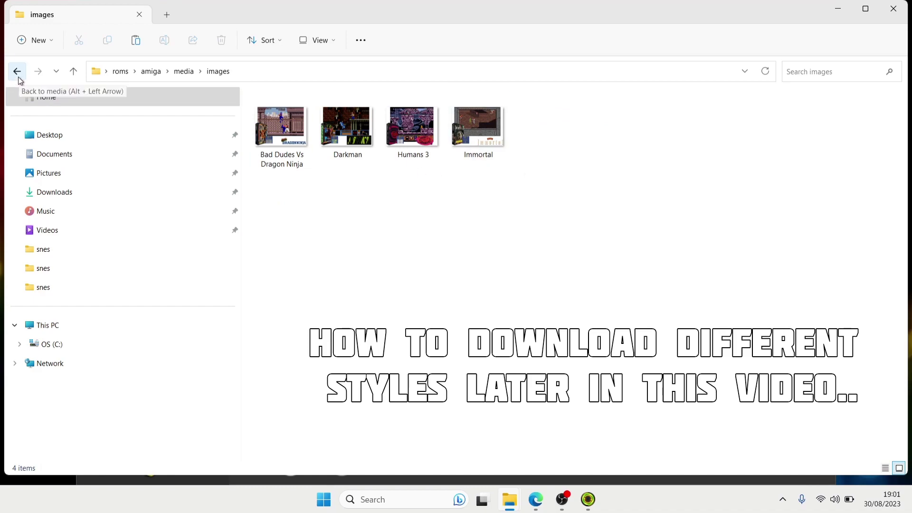
Step: Go back to roms, open snes > media > images, and view the 3 Ninjas Kick Back artwork
left_click(18, 73)
left_click(18, 72)
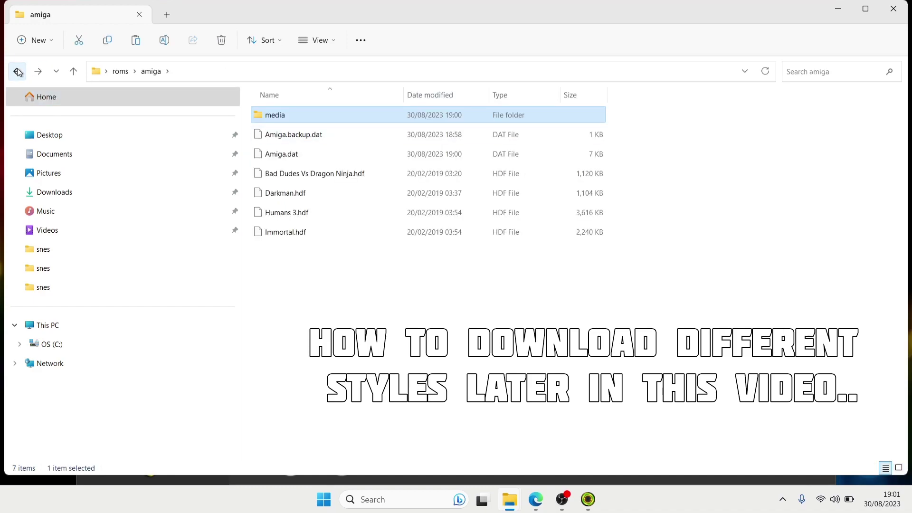
left_click(18, 72)
double_click(266, 135)
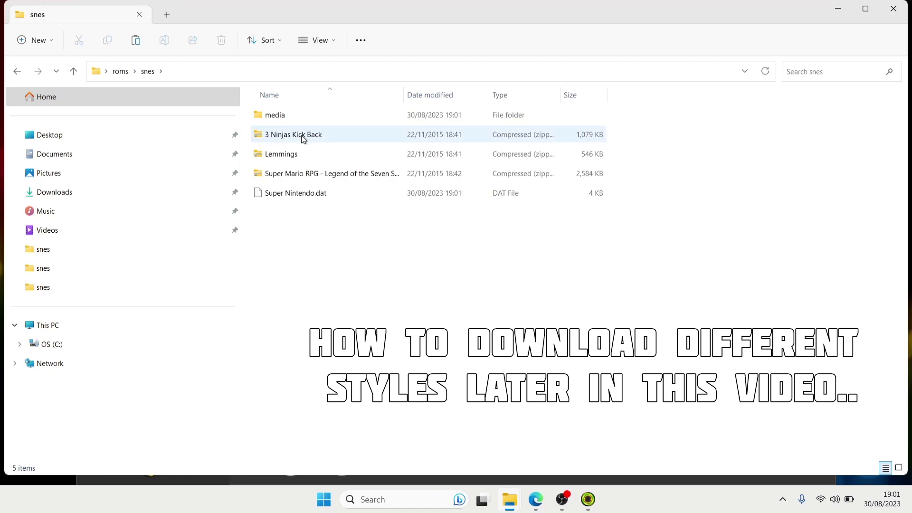
double_click(321, 116)
double_click(319, 116)
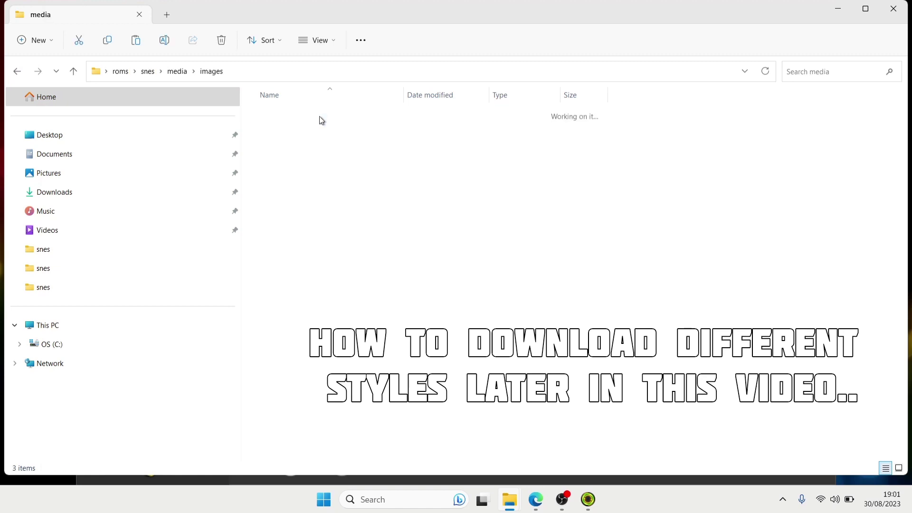
left_click(279, 118)
double_click(278, 118)
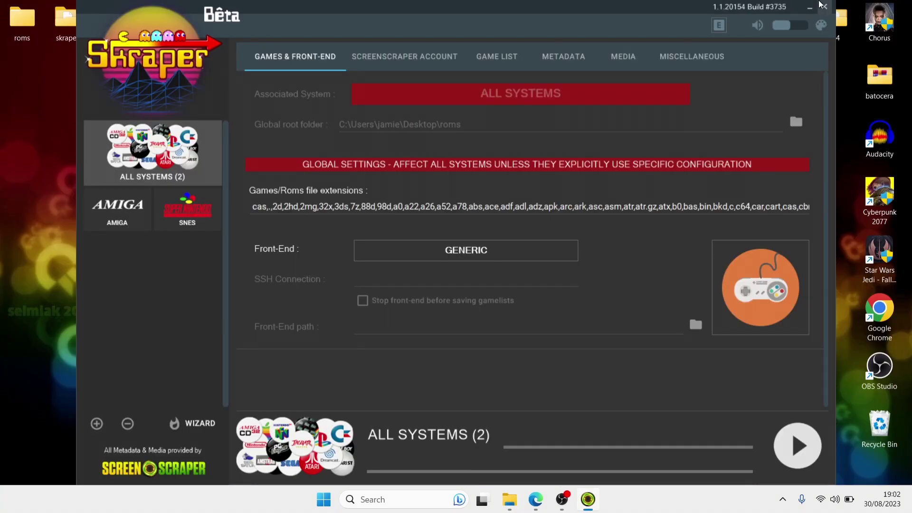
Step: Close Skraper and launch RetroBat from its desktop shortcut
left_click(824, 5)
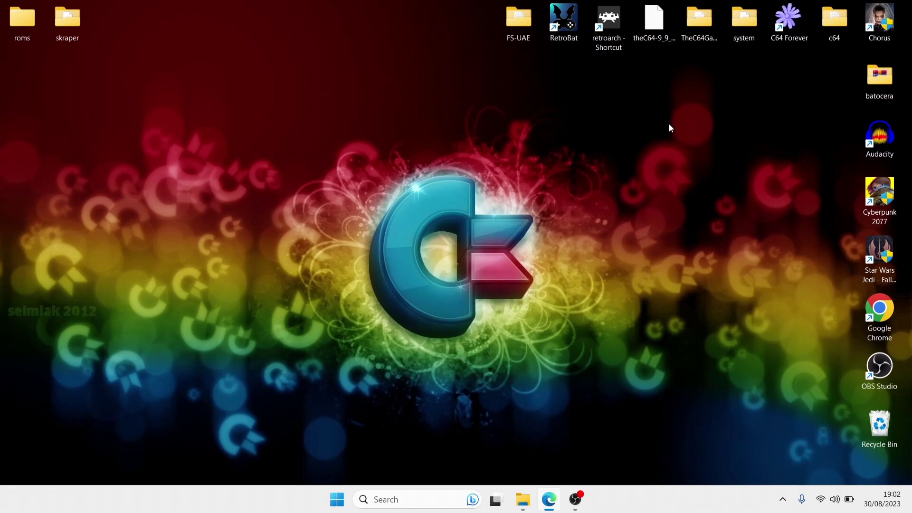
double_click(567, 27)
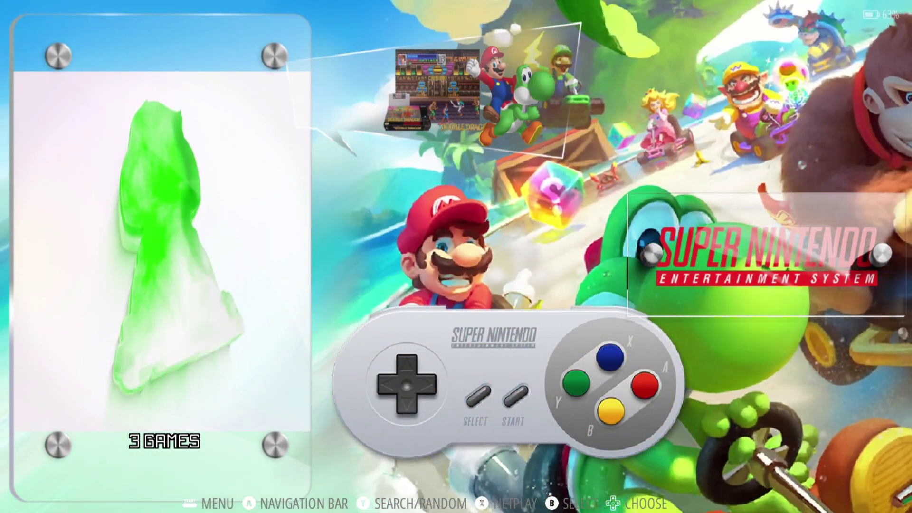
Step: In System Settings > Frontend Developer Options, toggle Search For Local Art off and back on
key("F1")
key("Down")
key("Down")
key("Down")
key("Down")
key("Down")
key("Down")
key("Down")
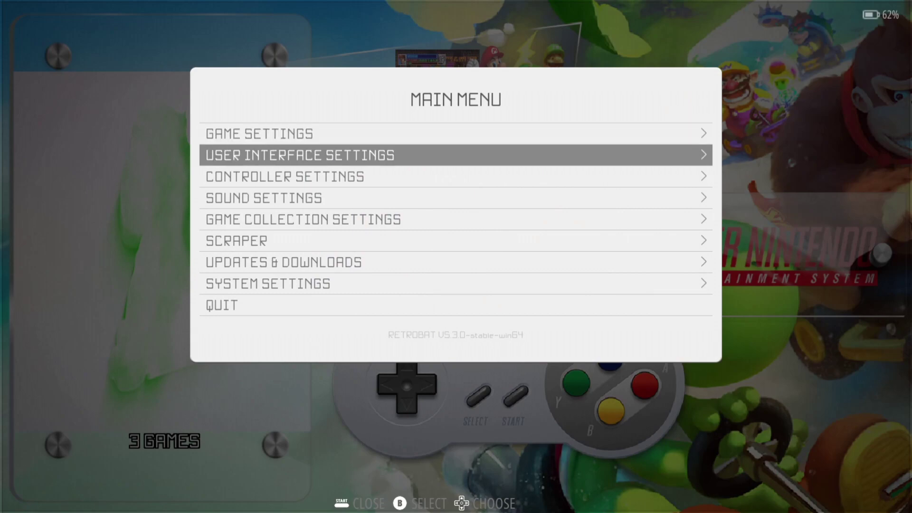
key("Return")
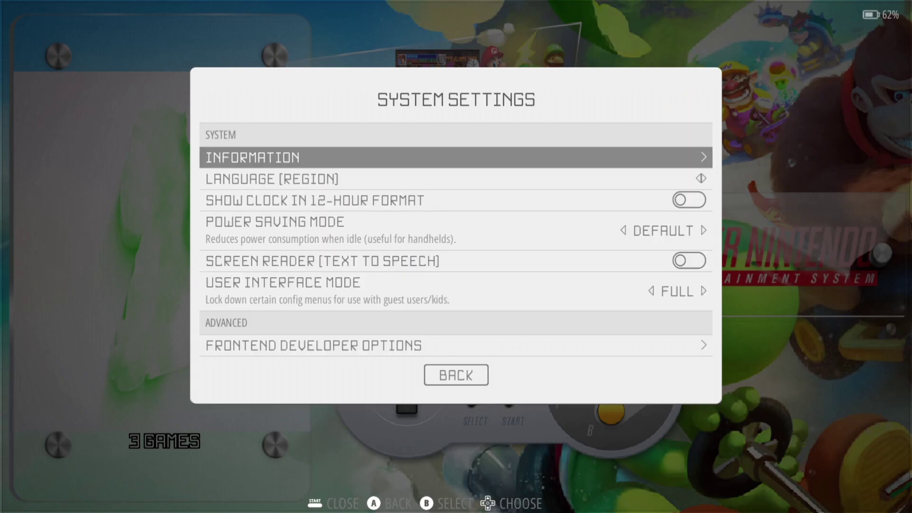
key("Down")
key("Down")
key("Down")
key("Down")
key("Down")
key("Down")
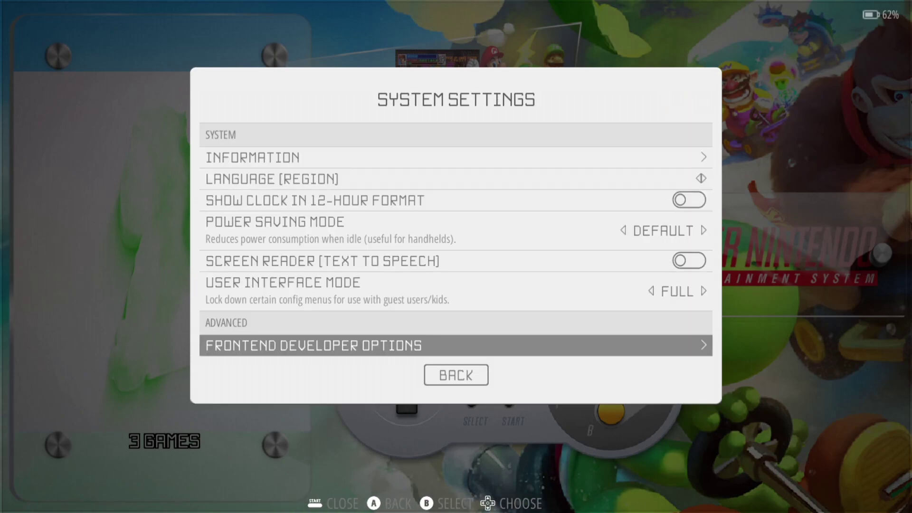
key("Return")
key("Down")
key("Down")
key("Down")
key("Down")
key("Down")
key("Down")
key("Down")
key("Down")
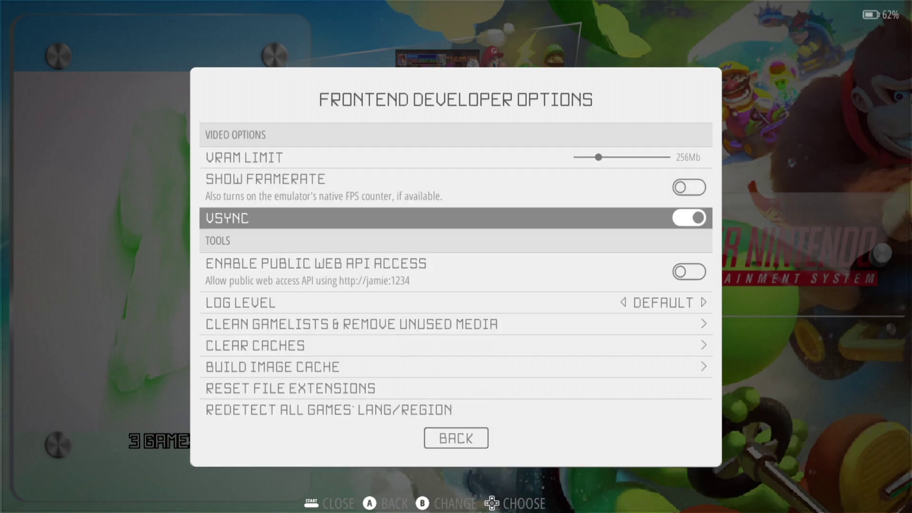
key("Down")
key("Down")
key("Down")
key("Down")
key("Down")
key("Down")
key("Down")
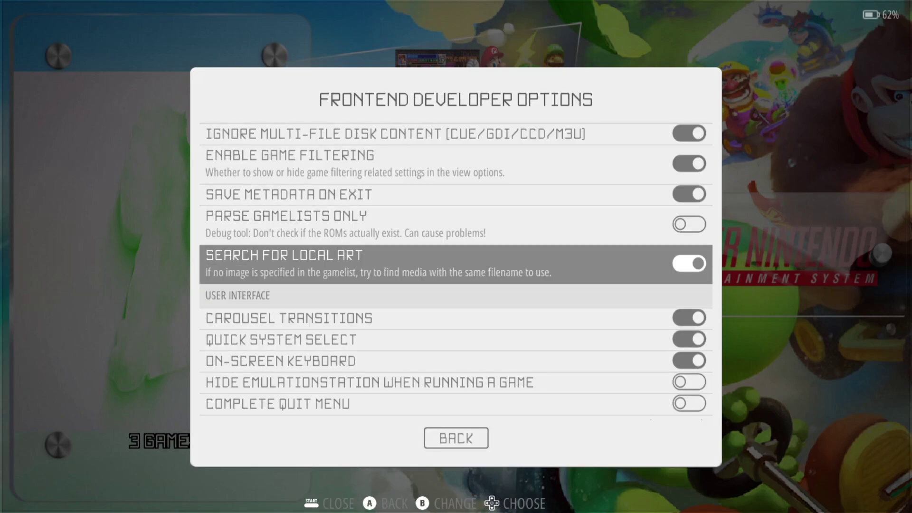
key("Up")
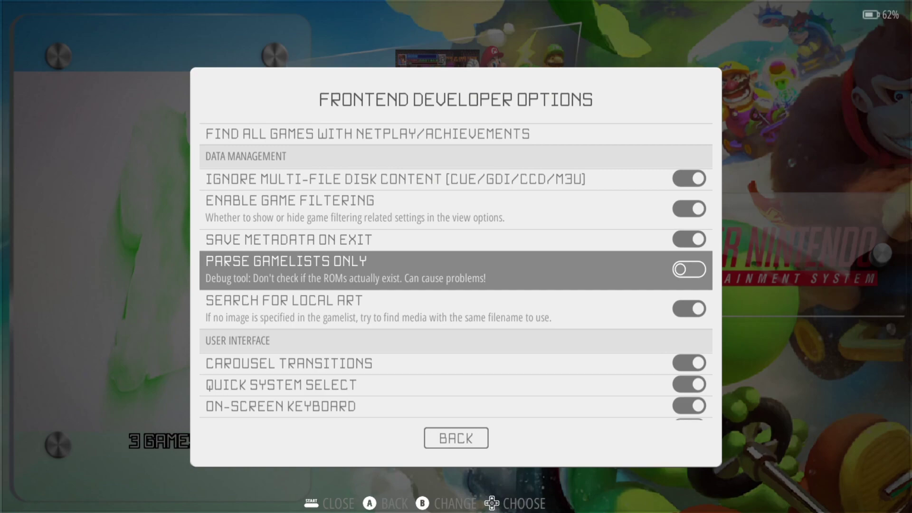
key("Down")
key("Return")
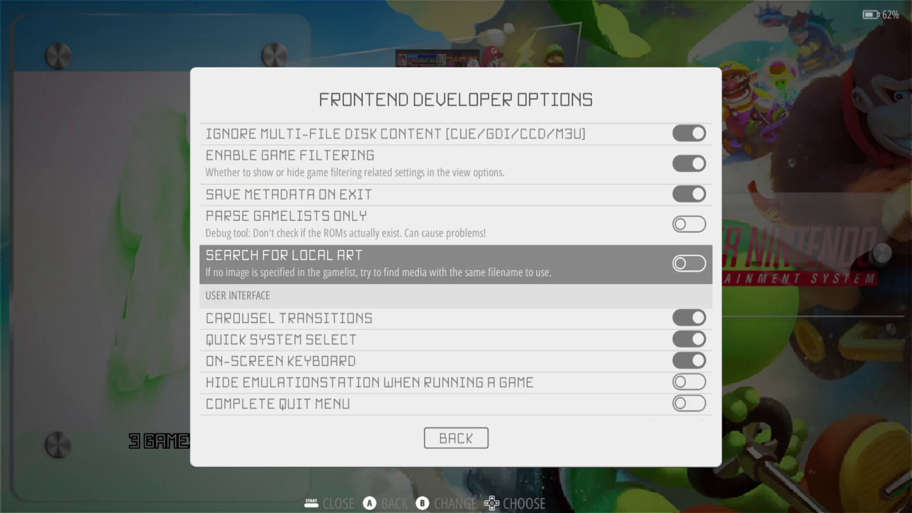
key("Return")
Step: Quit RetroBat and open its C:\RetroBat install folder via the shortcut's file location
key("Down")
key("Down")
key("Down")
key("Down")
key("Down")
key("Down")
key("BackSpace")
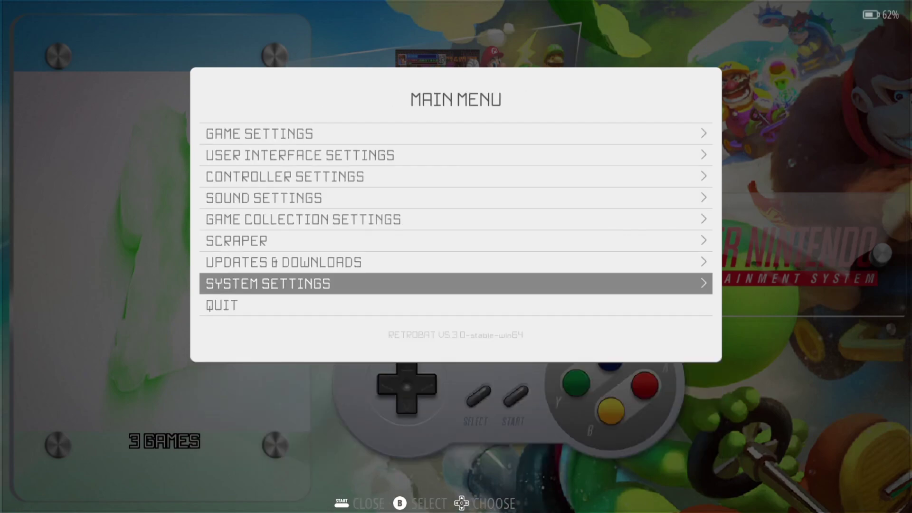
key("BackSpace")
key("Escape")
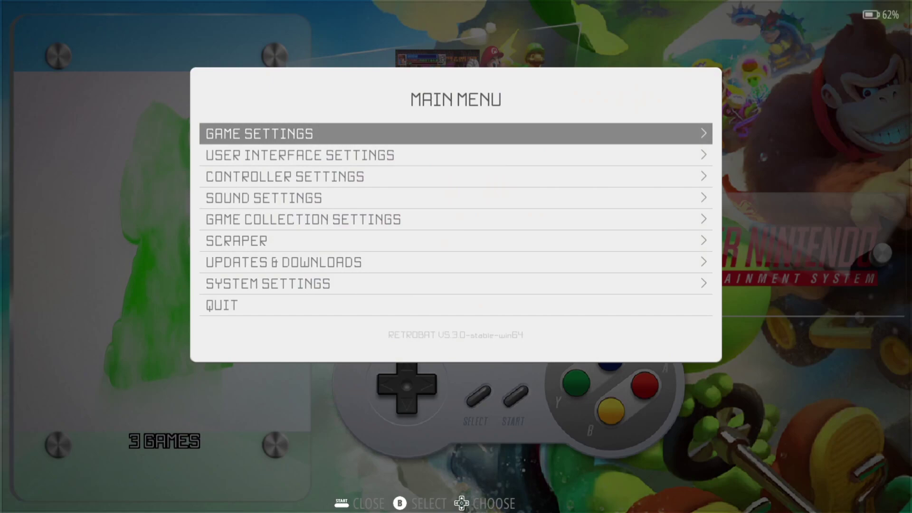
key("Down")
key("Down")
key("Down")
key("Down")
key("Down")
key("Down")
key("Down")
key("Down")
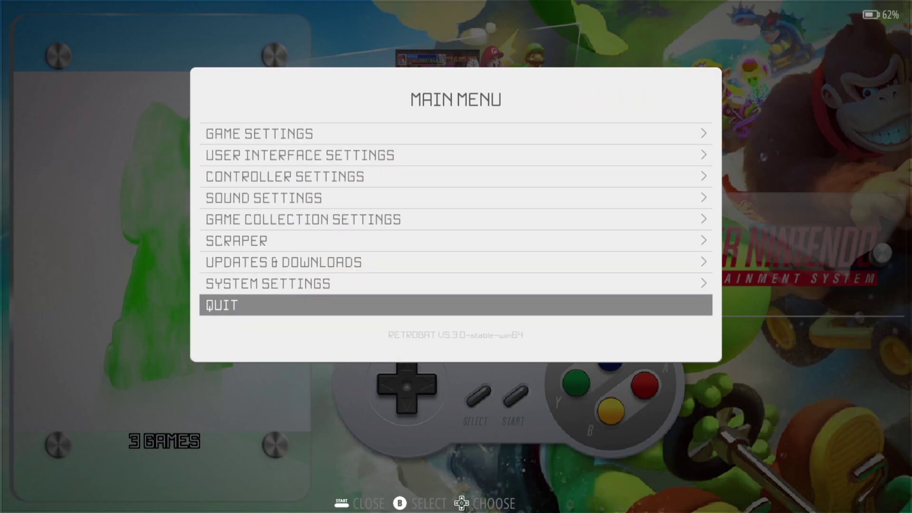
key("Return")
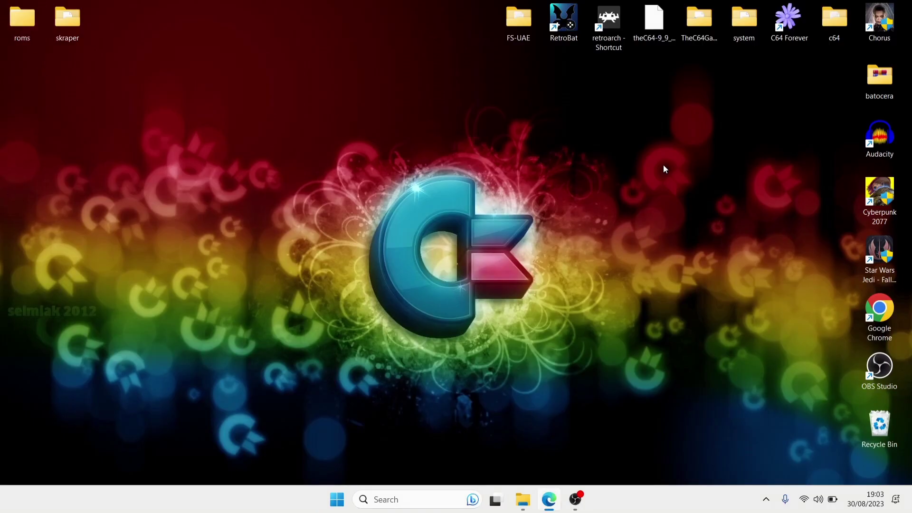
right_click(556, 17)
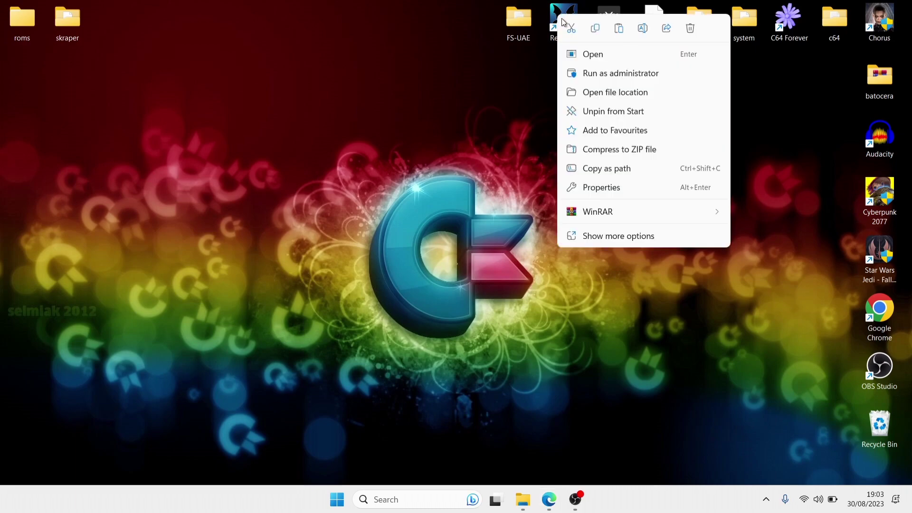
left_click(613, 92)
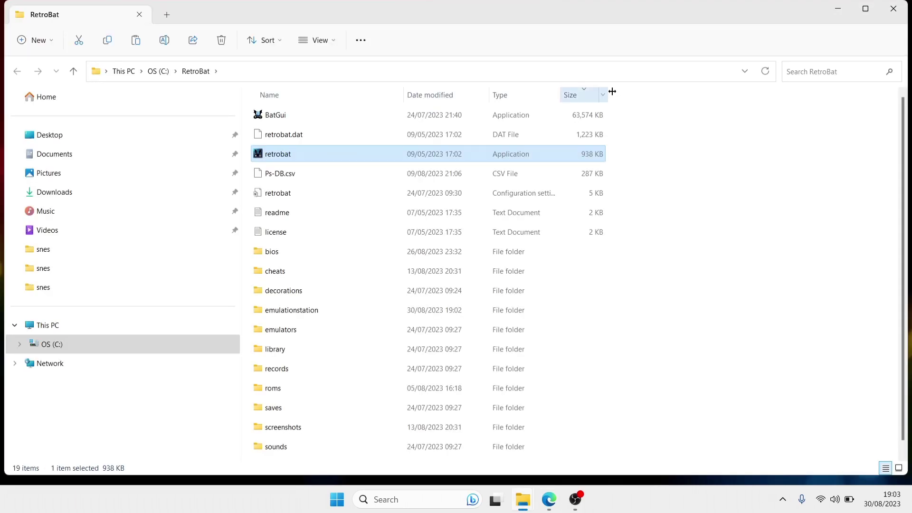
Step: Move the four Amiga .hdf games into RetroBat's roms\amiga500 folder
double_click(340, 384)
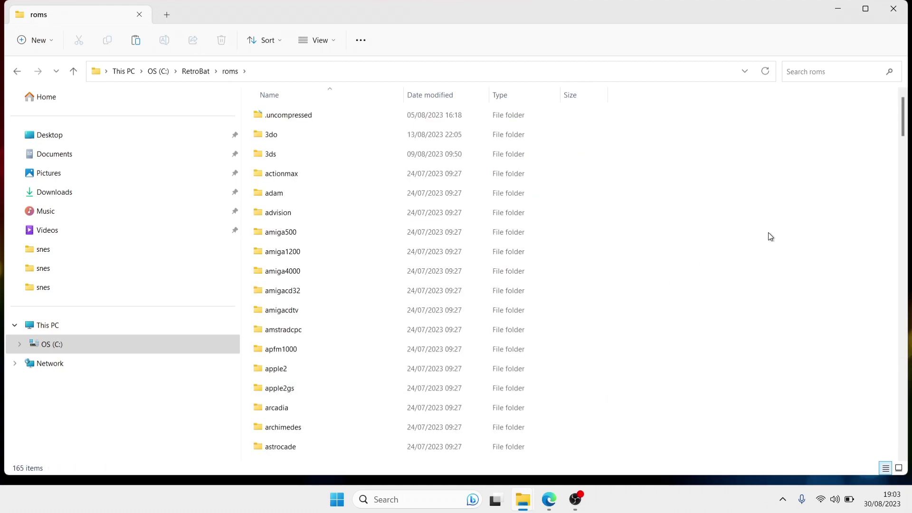
scroll(770, 236, "down", 13)
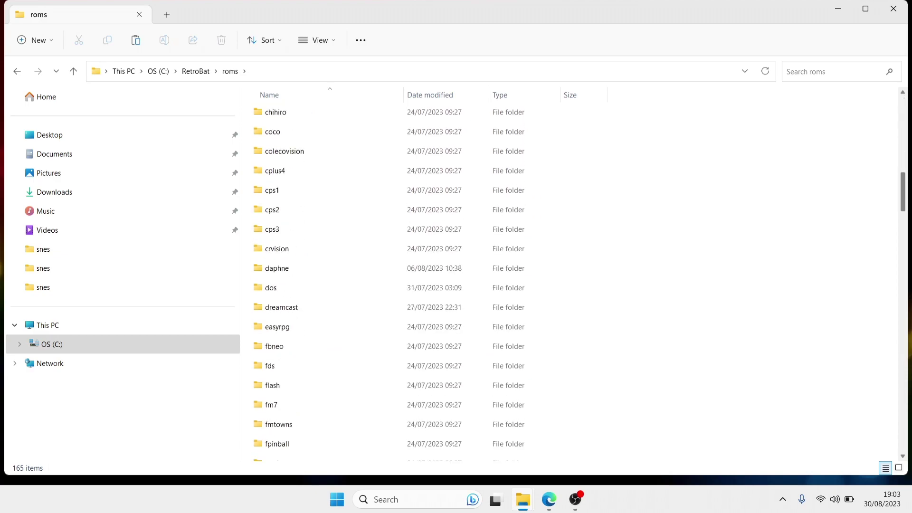
left_click_drag(903, 190, 896, 59)
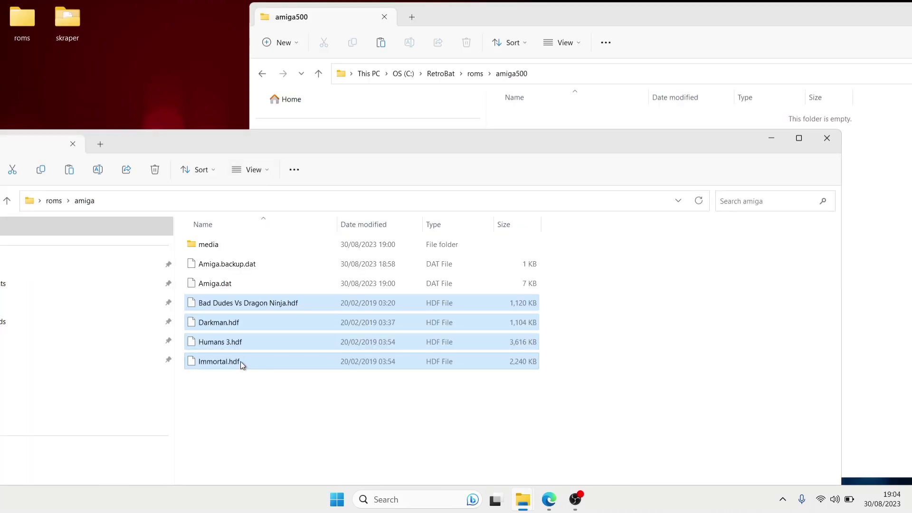
left_click_drag(215, 307, 868, 252)
Step: Move the Amiga media's images folder into amiga500 and return to the roms folder
left_click(193, 133)
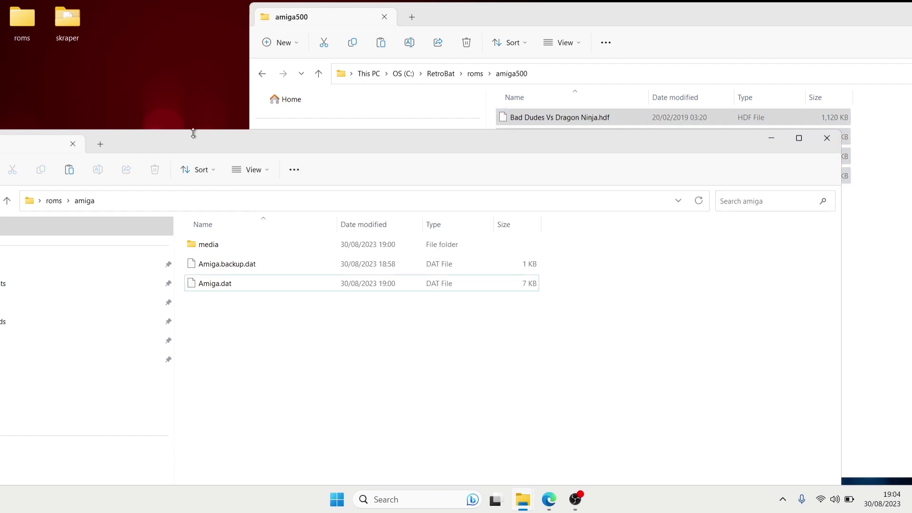
double_click(216, 246)
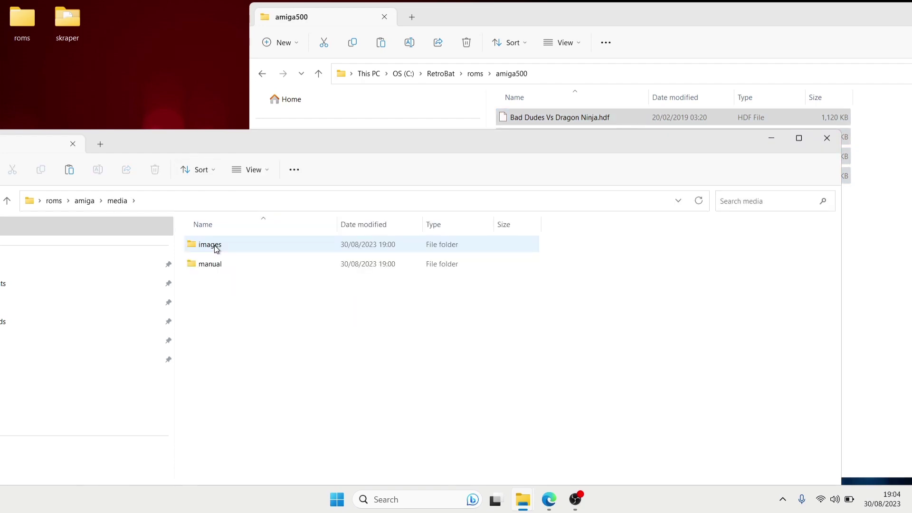
left_click(216, 248)
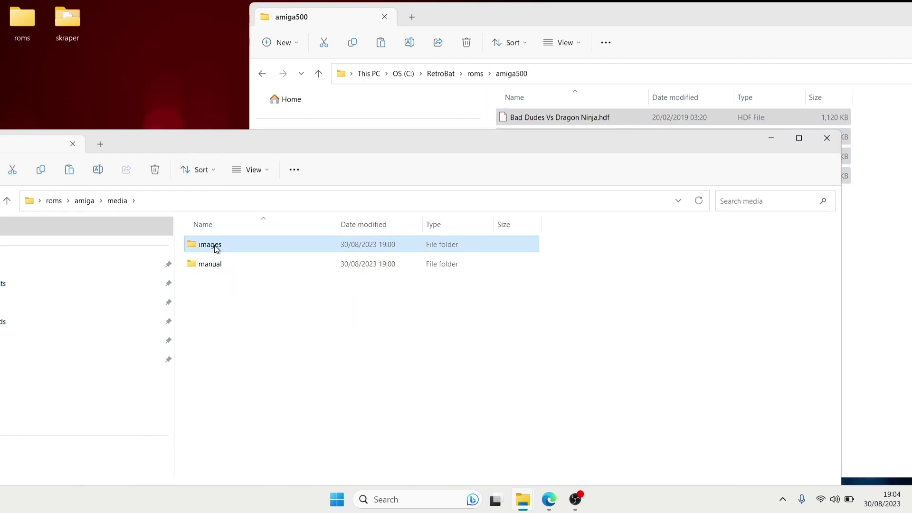
left_click_drag(216, 248, 855, 248)
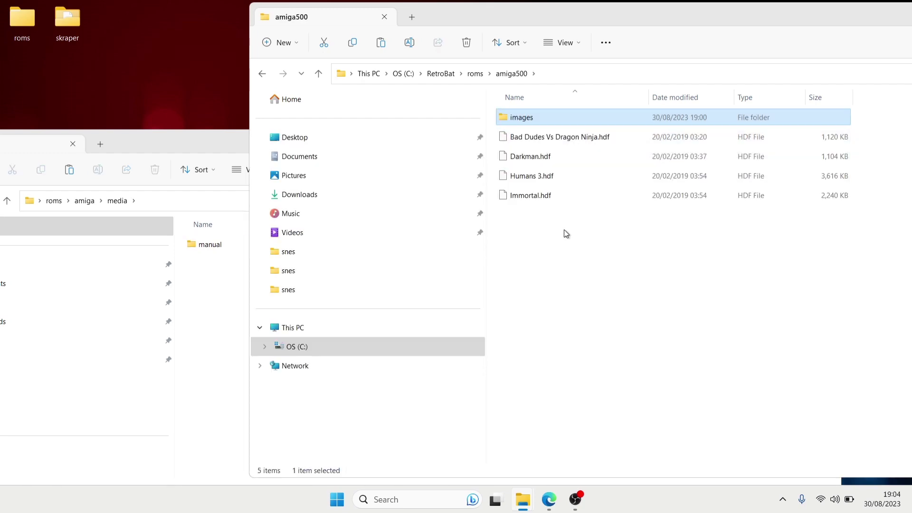
left_click(261, 75)
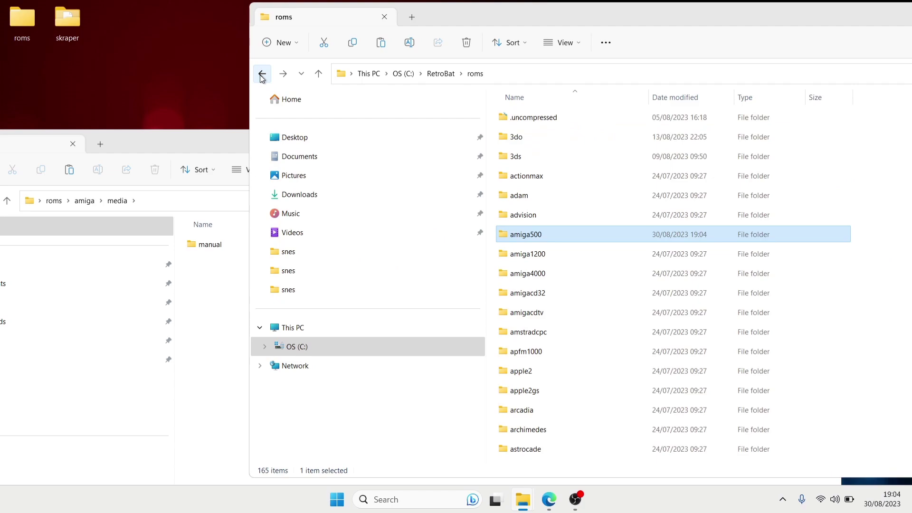
Step: Move the three scraped SNES game zips into C:\RetroBat\roms\snes
left_click_drag(806, 16, 681, 5)
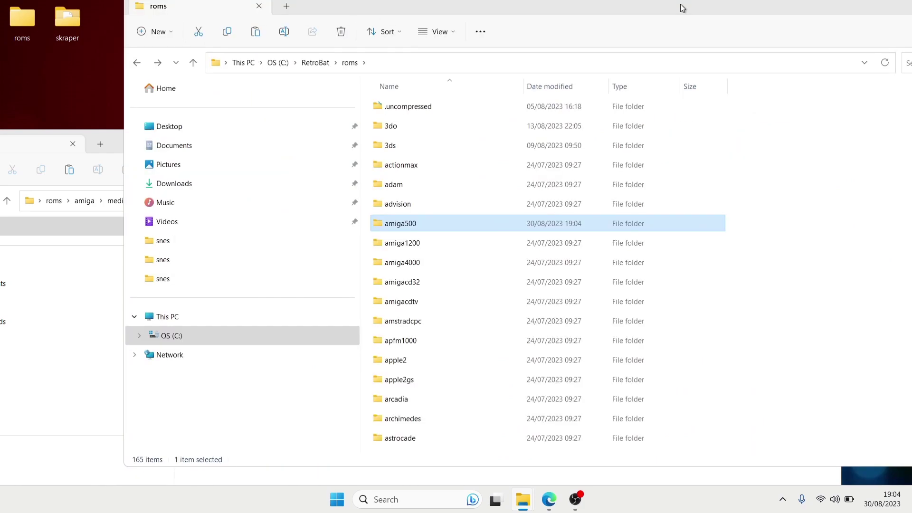
left_click_drag(810, 4, 695, 15)
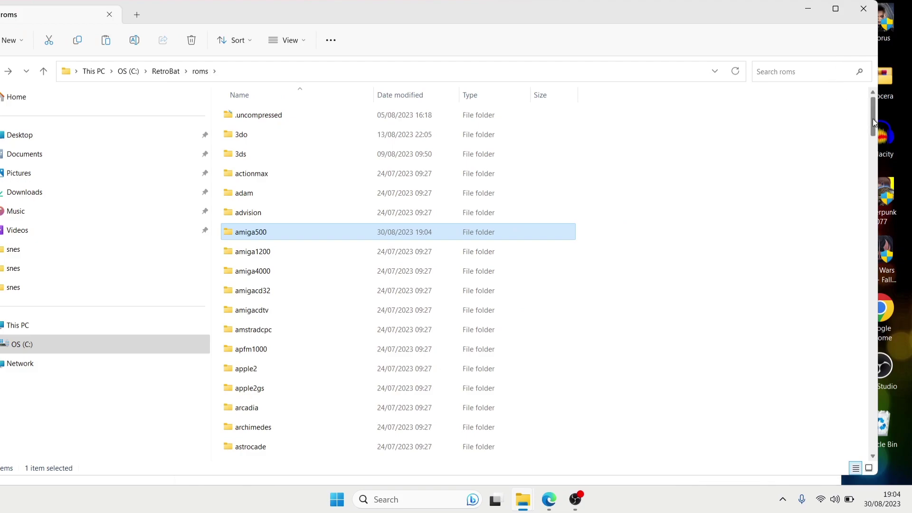
left_click_drag(873, 123, 873, 376)
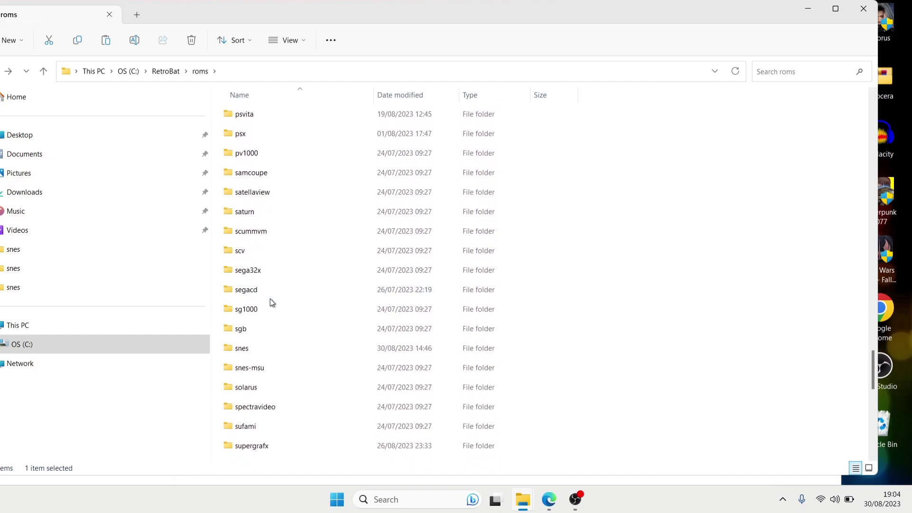
double_click(250, 344)
left_click_drag(363, 12, 370, 286)
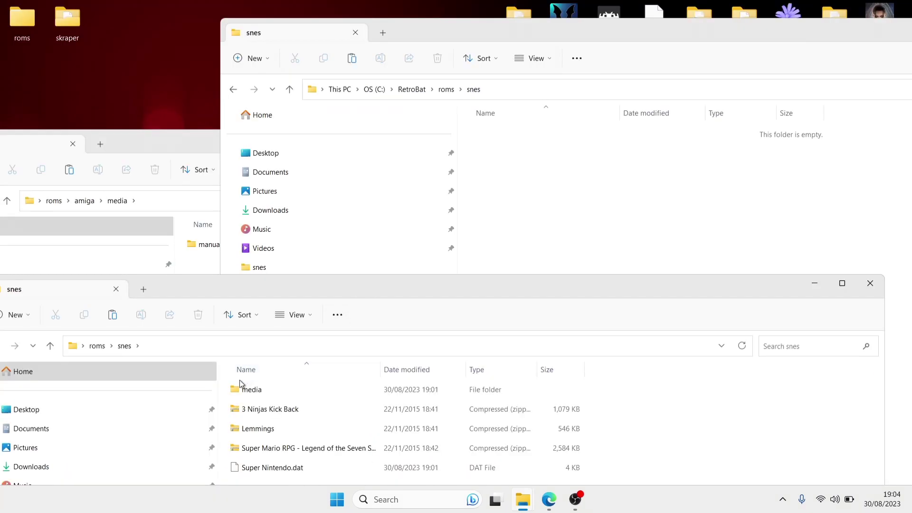
left_click_drag(226, 400, 298, 453)
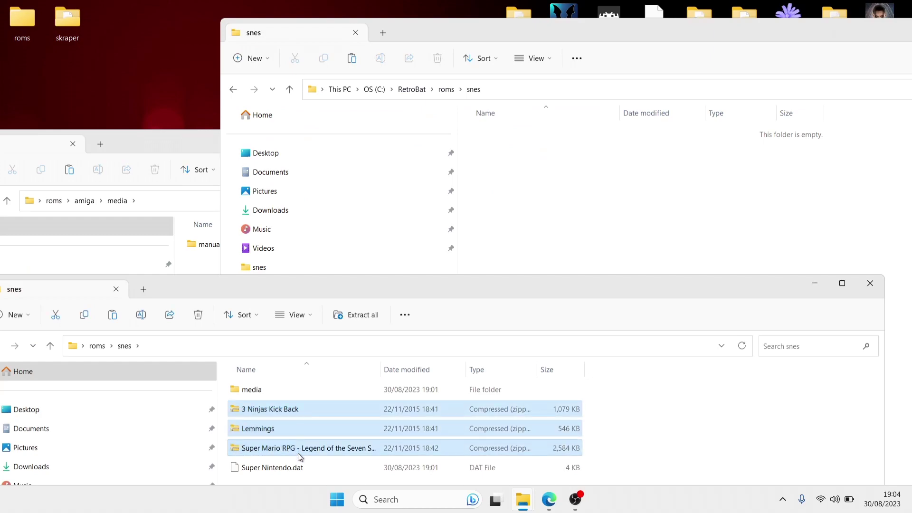
left_click_drag(269, 412, 606, 186)
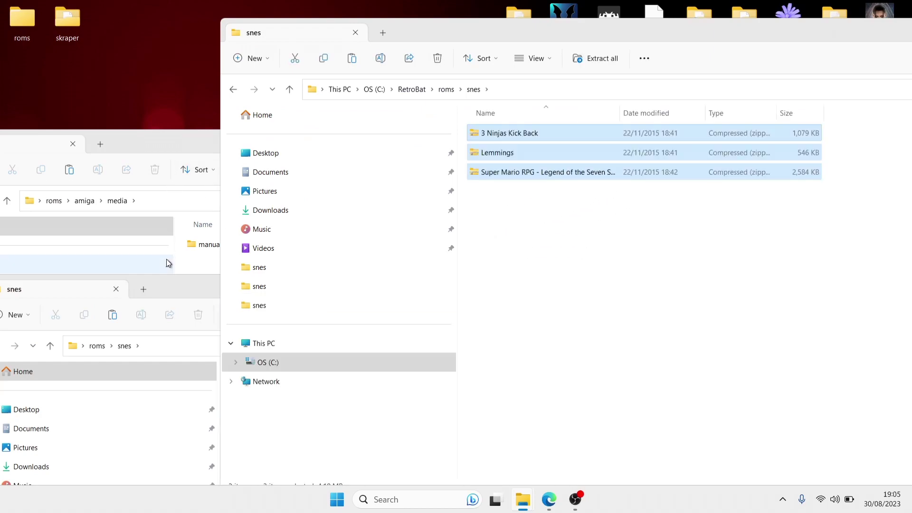
Step: Move the SNES media's images folder into RetroBat's snes folder and close the file windows
left_click(174, 283)
left_click(284, 389)
double_click(285, 389)
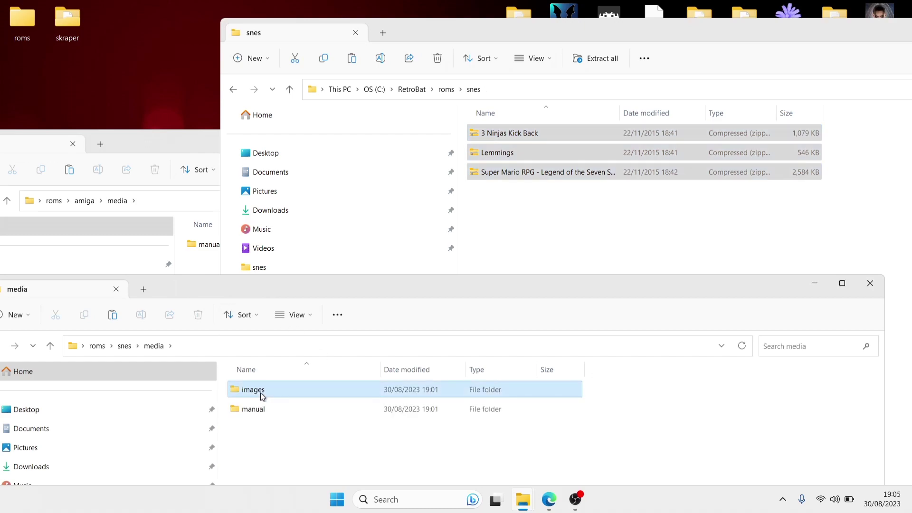
left_click_drag(260, 392, 572, 215)
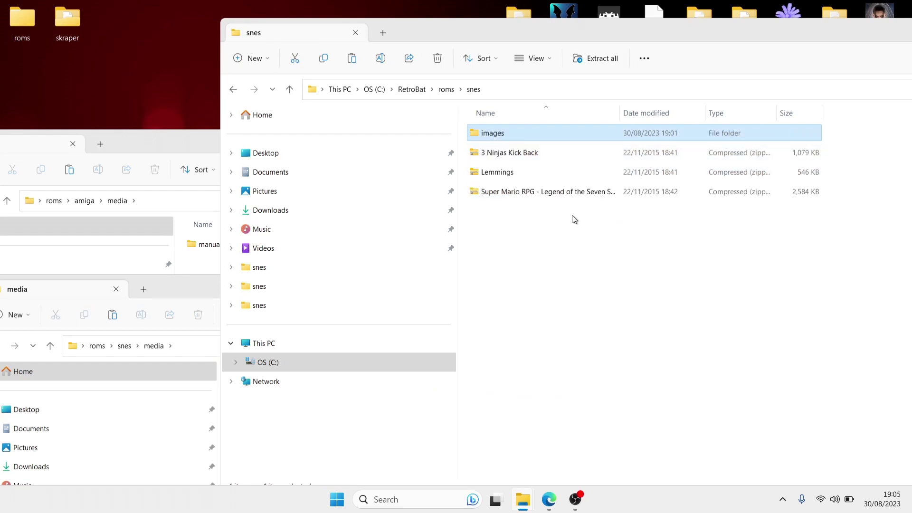
key("ctrl+w")
Step: Launch RetroBat and browse the Super Nintendo games down to Lemmings and Super Mario RPG
double_click(558, 19)
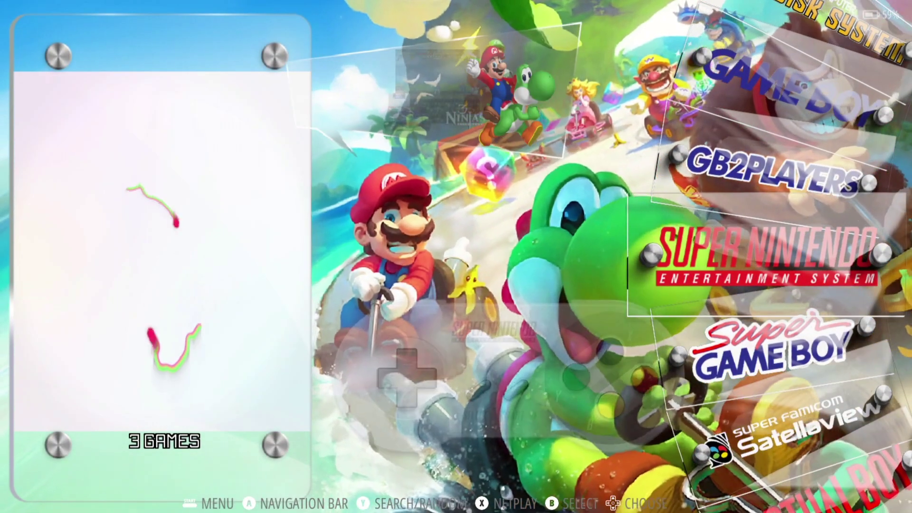
key("Return")
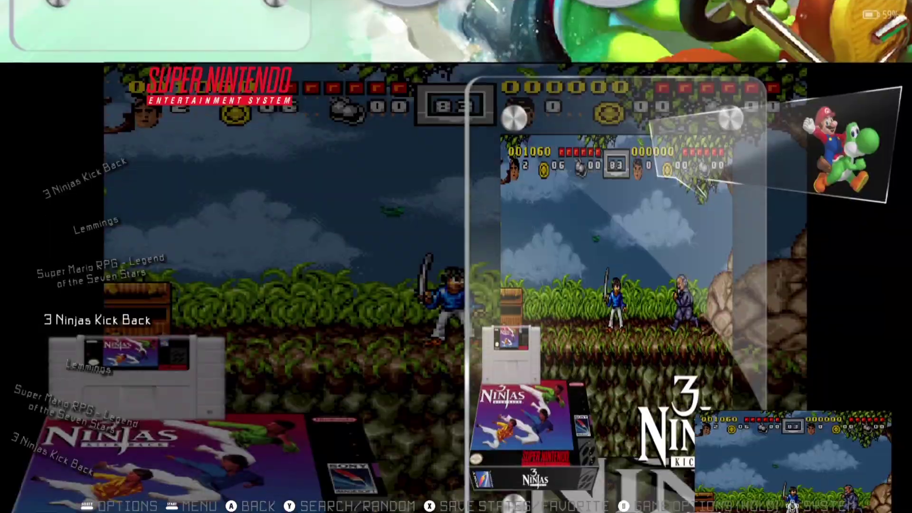
key("Down")
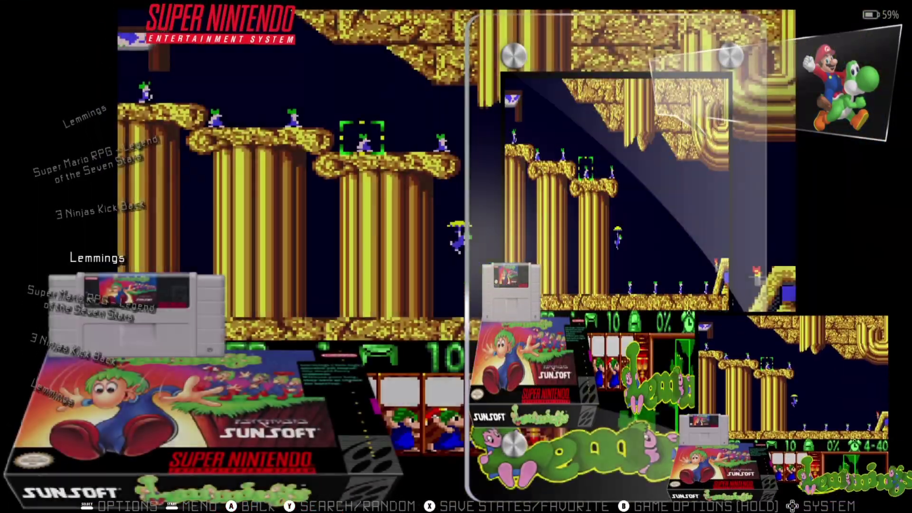
key("Down")
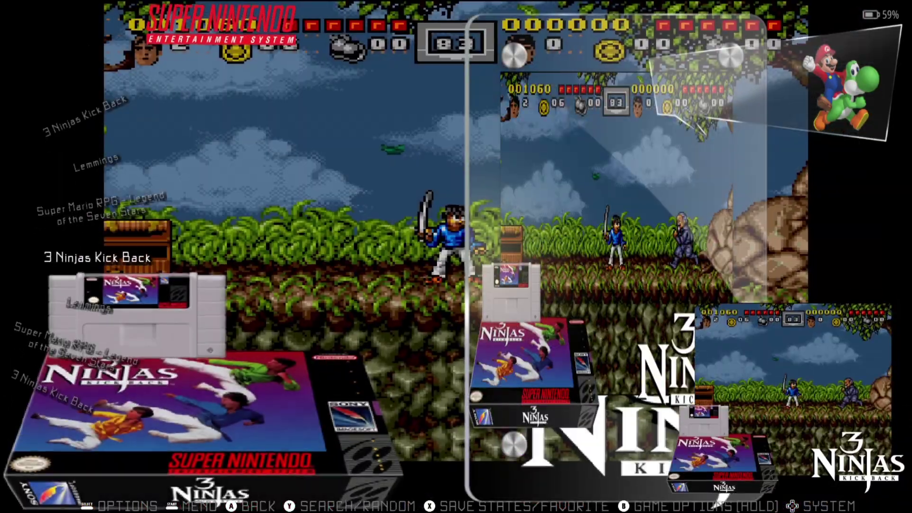
Step: Switch to the Amiga system and browse Bad Dudes Vs Dragon Ninja, Darkman and Humans 3
key("Escape")
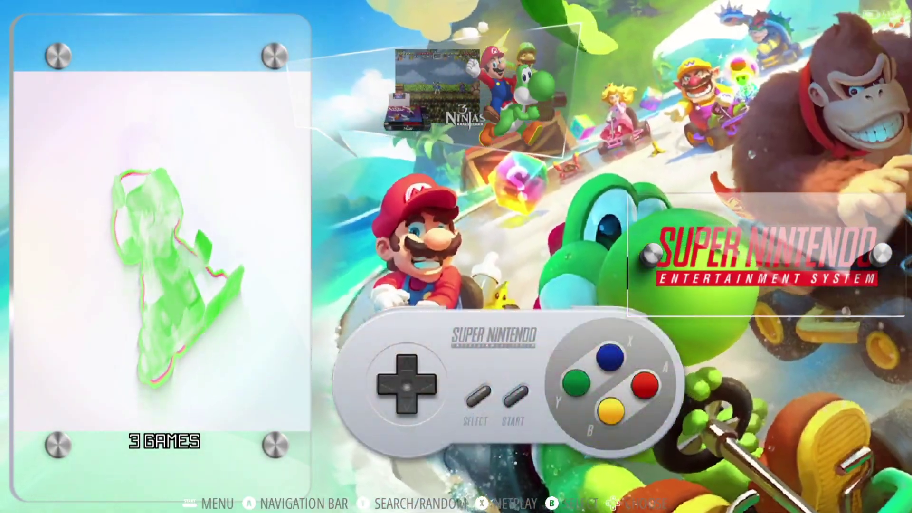
key("Down")
key("Return")
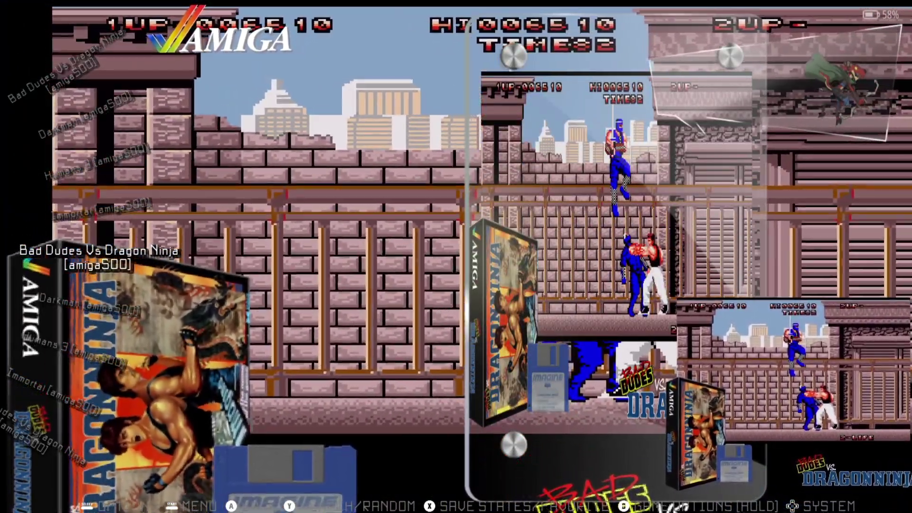
key("Down")
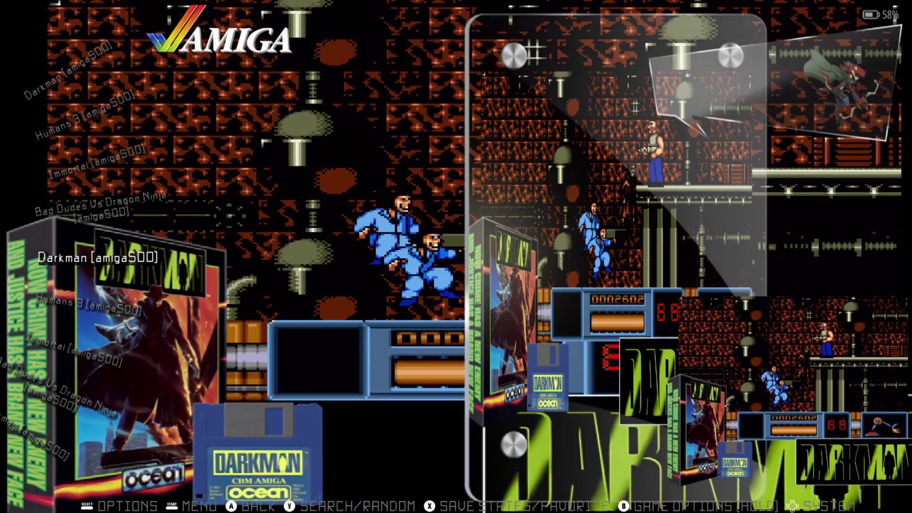
key("Down")
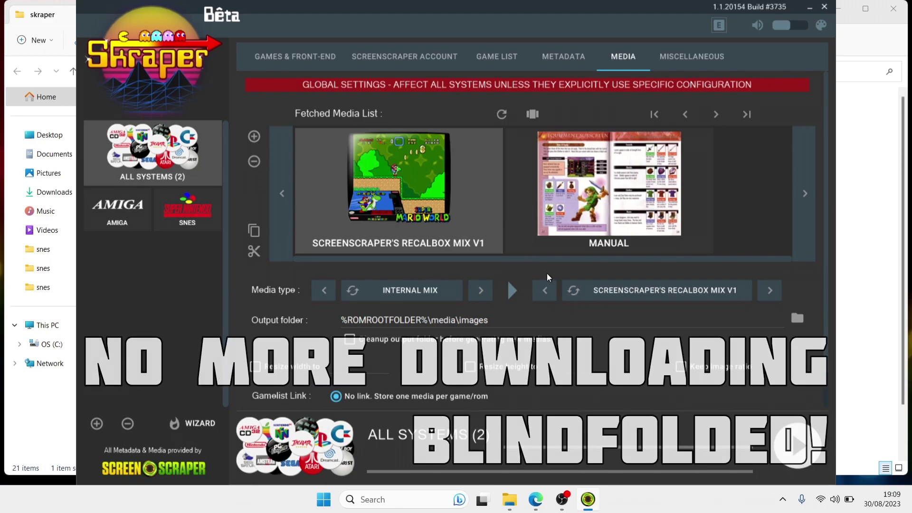
Step: Step Media type back to Internal Mix and cycle the image mix to ScreenScraper's Recalbox Mix V2
left_click(322, 289)
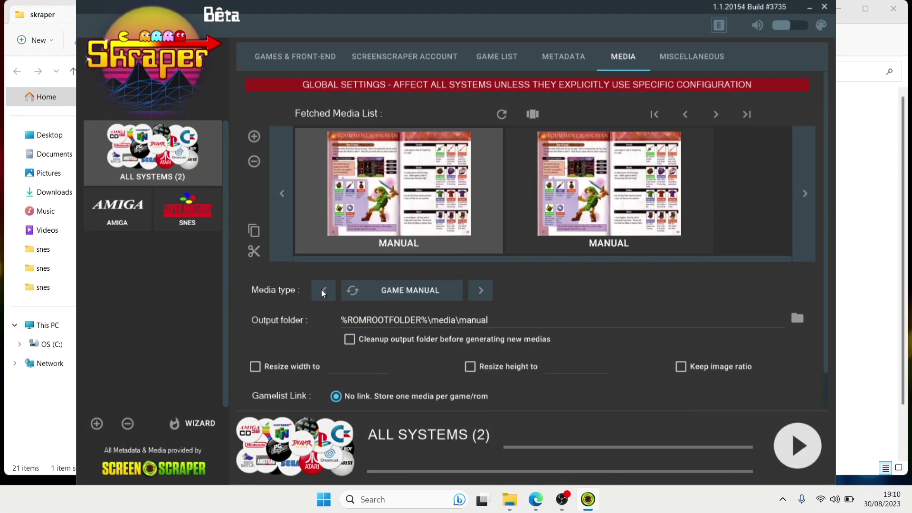
left_click(321, 290)
left_click(321, 289)
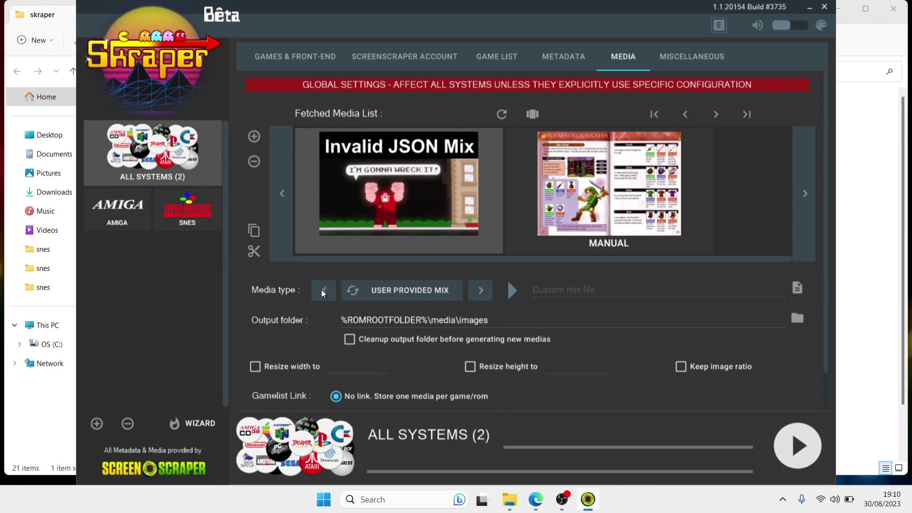
left_click(321, 289)
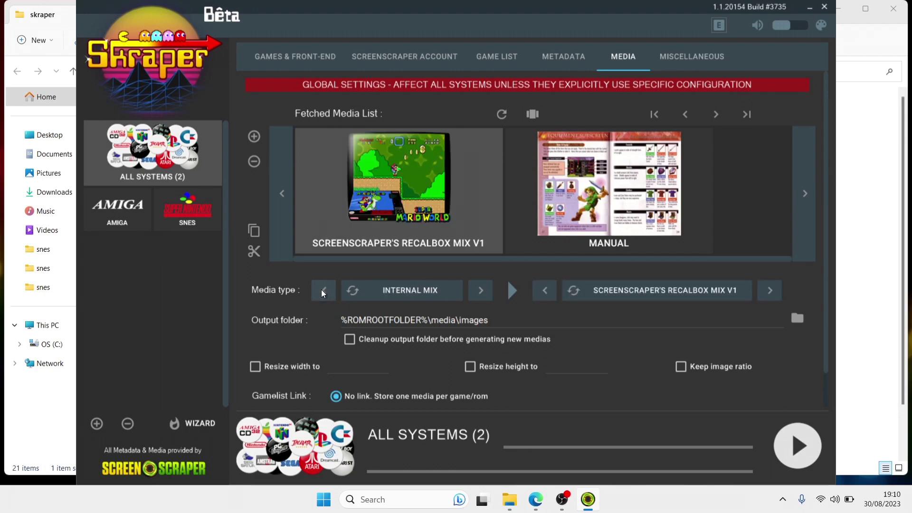
left_click(547, 292)
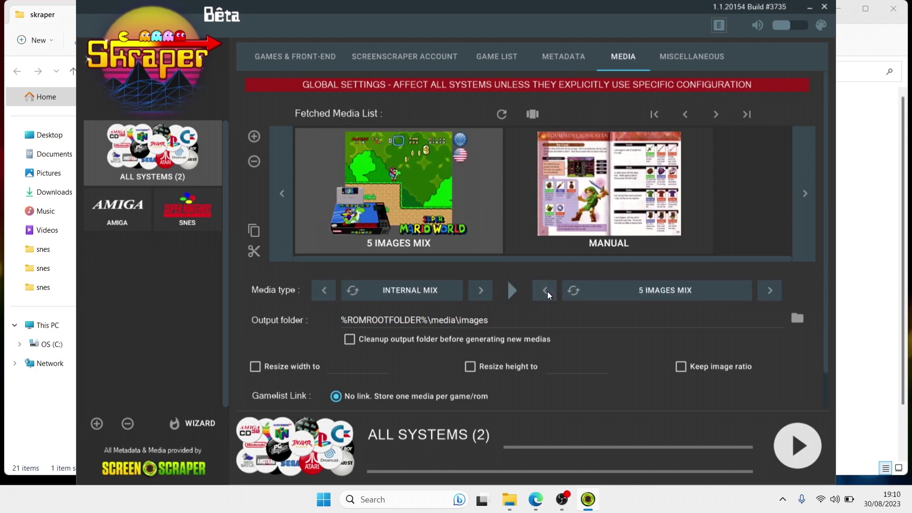
left_click(548, 292)
left_click(548, 292)
left_click(548, 292)
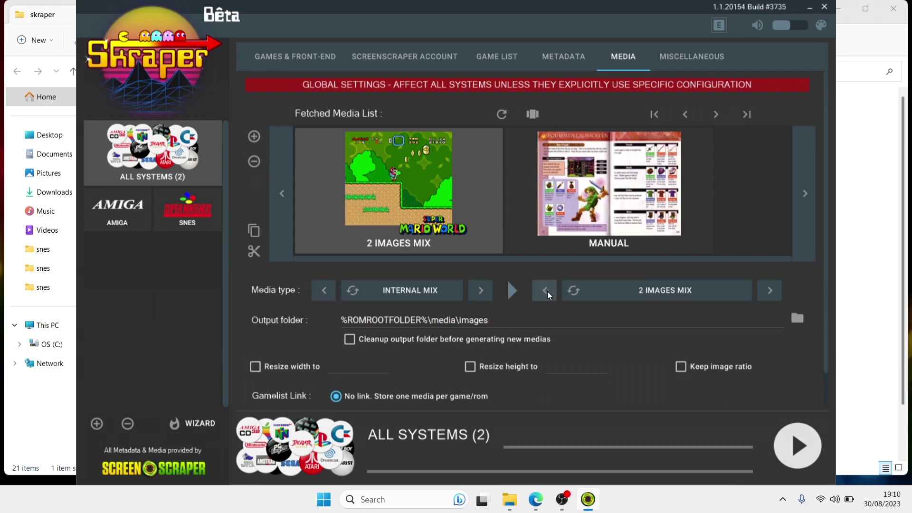
left_click(547, 291)
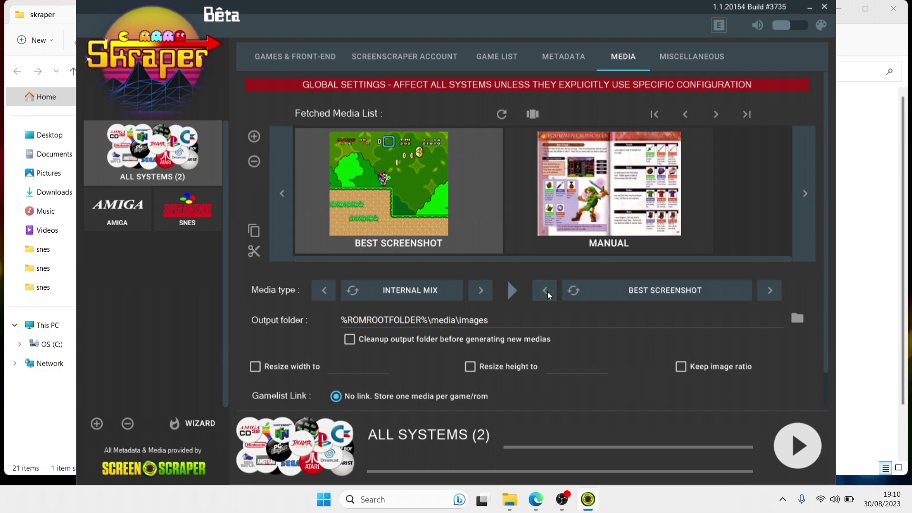
left_click(547, 292)
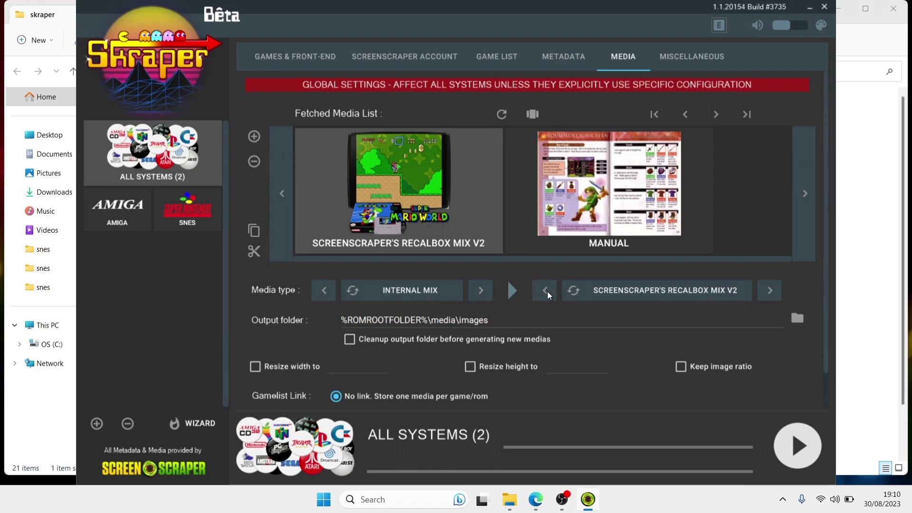